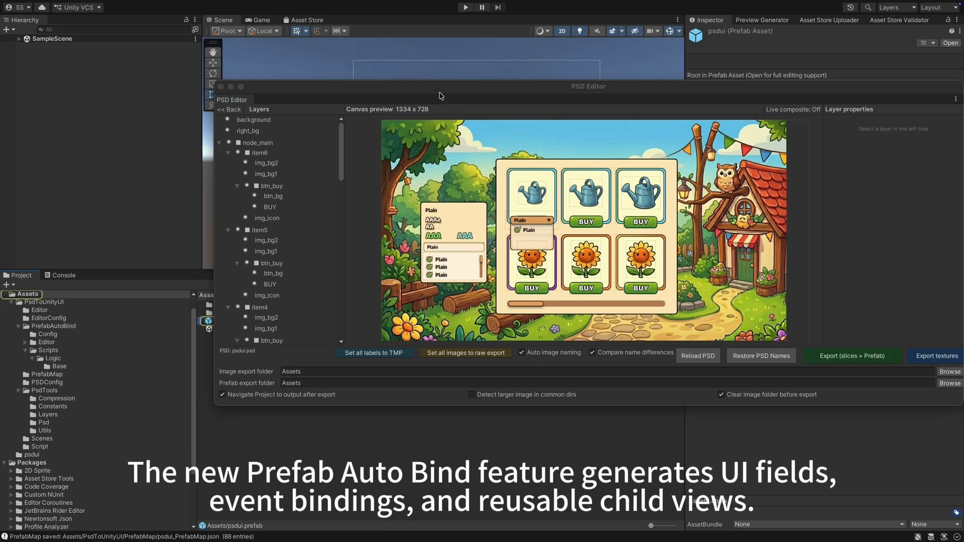
- Close the PSD Editor window and create a DirectReference settings asset for Prefab Auto Bind in the Assets folder
drag(423, 90, 484, 84)
click(282, 82)
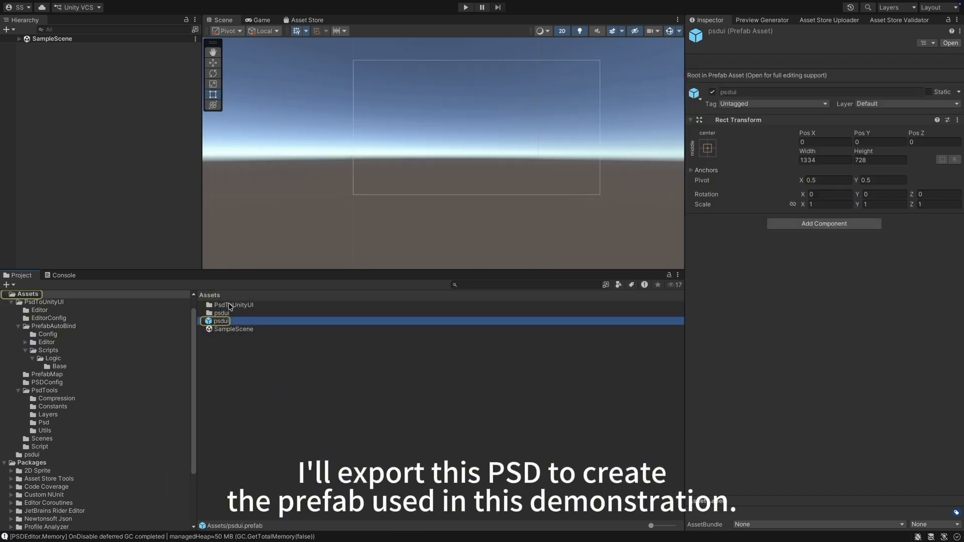
right_click(266, 368)
mouse_move(346, 514)
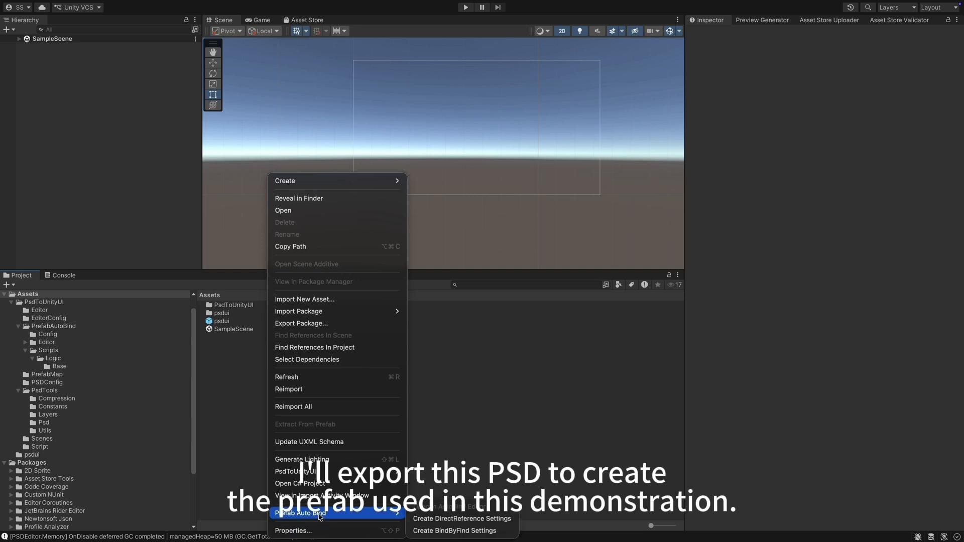
click(454, 518)
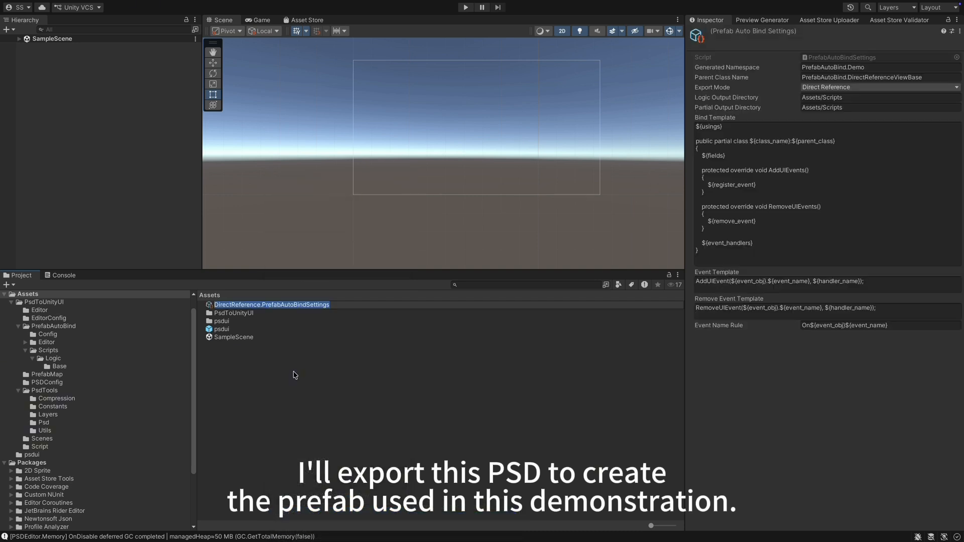
- Open the psdui prefab in the AutoBind Editor and assign DirectReference.PrefabAutoBindSettings as its settings
click(231, 330)
right_click(234, 331)
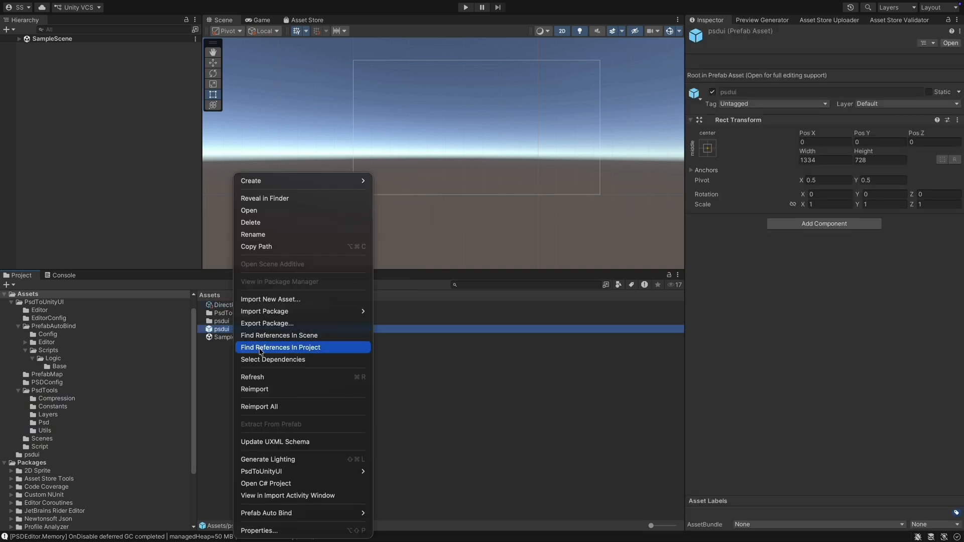
mouse_move(331, 513)
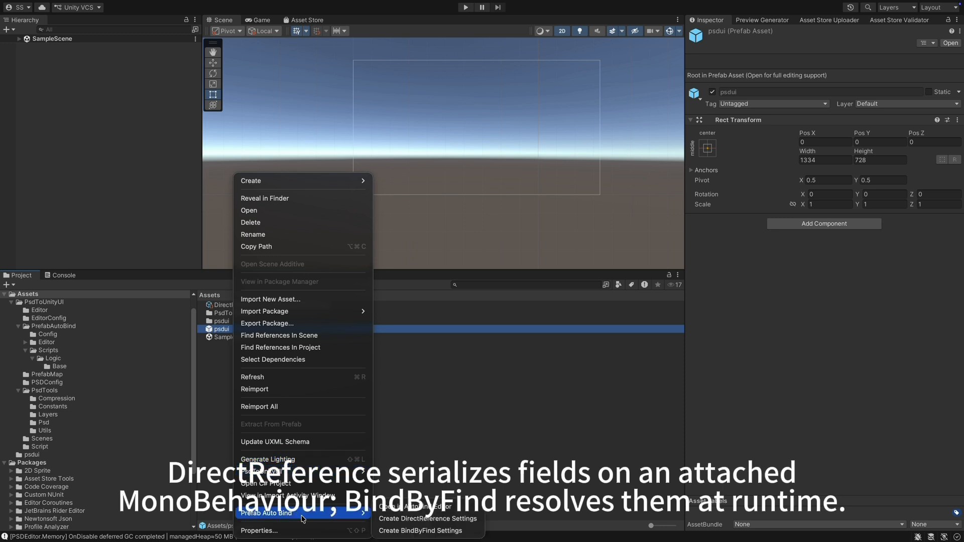
click(402, 507)
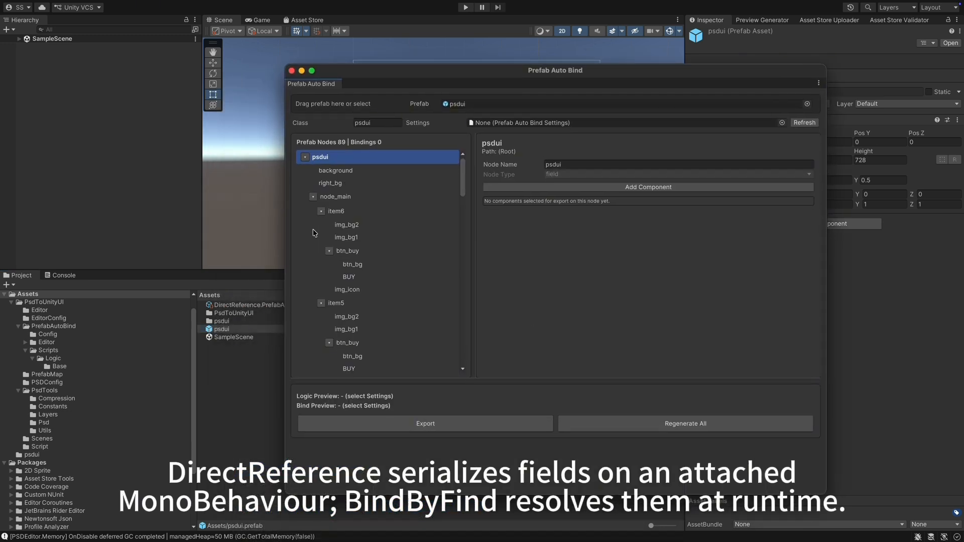
drag(242, 307, 552, 123)
drag(486, 71, 410, 73)
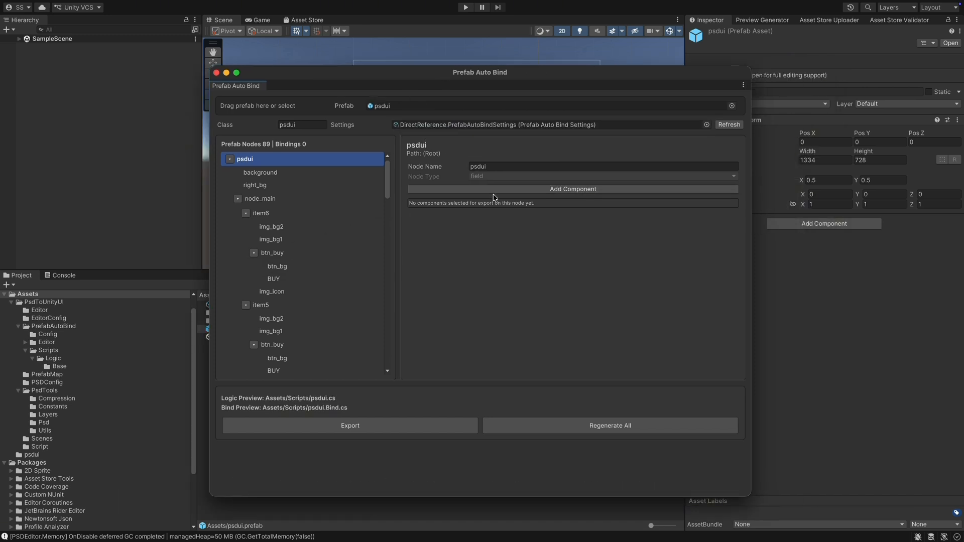
- Add the Image component of the background node as a binding
click(278, 173)
click(532, 189)
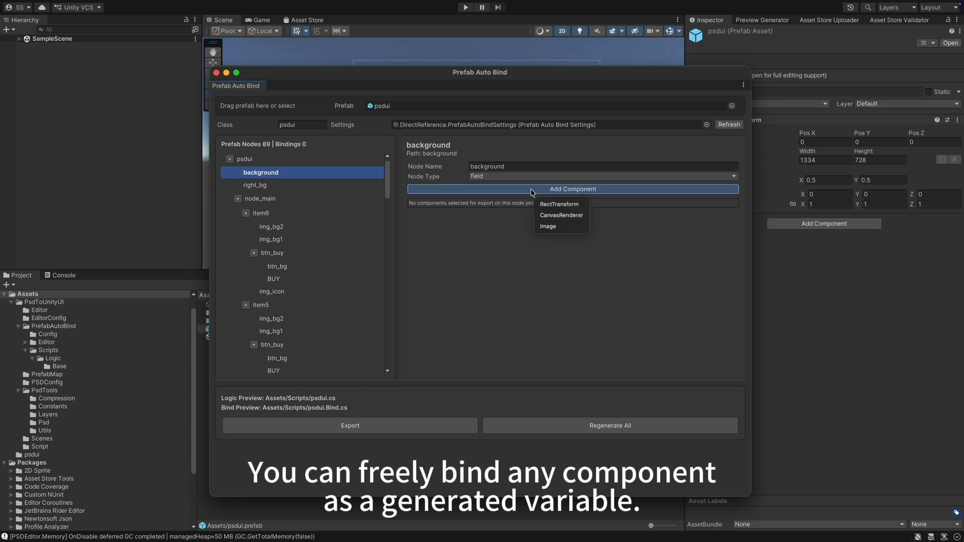
click(338, 225)
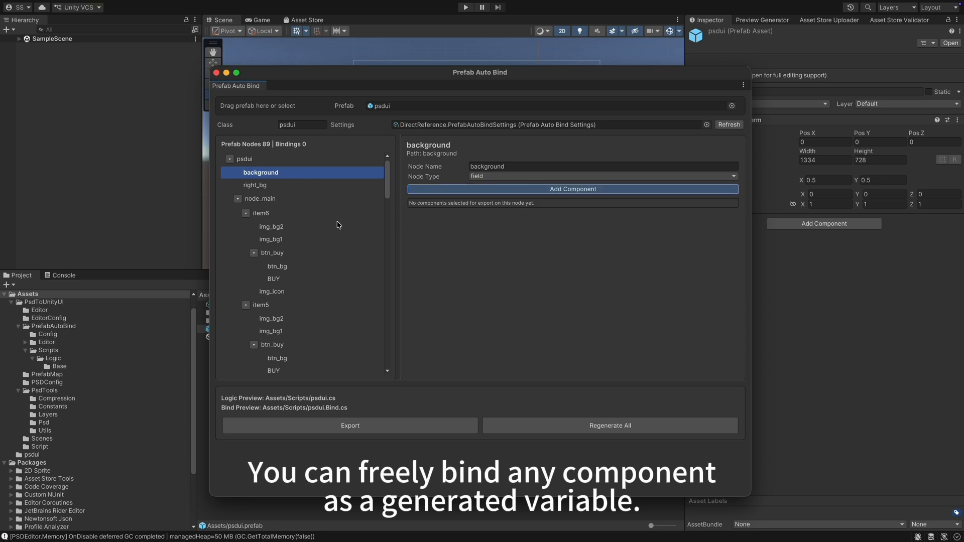
- Bind the Slider component of the slider node and add its Value Changed event
click(237, 198)
click(253, 213)
click(542, 191)
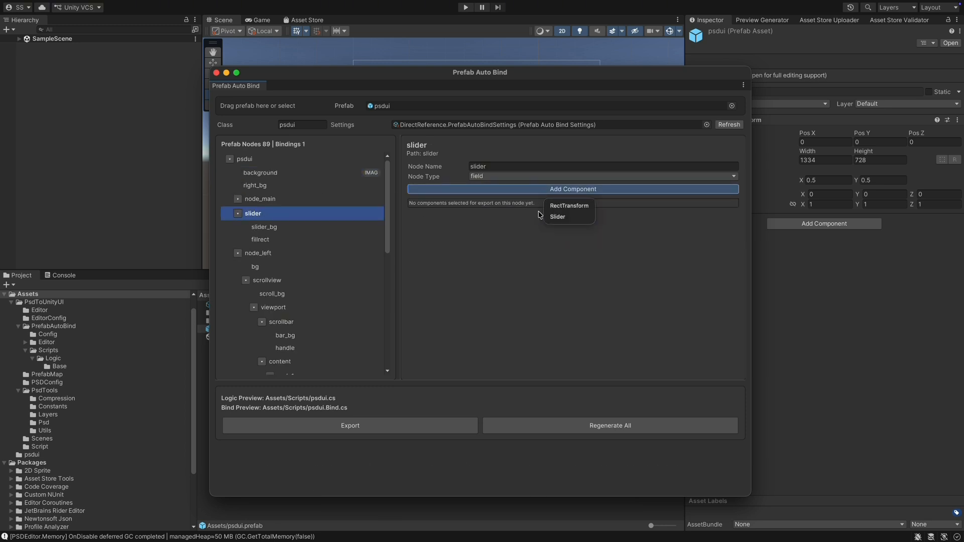
click(553, 217)
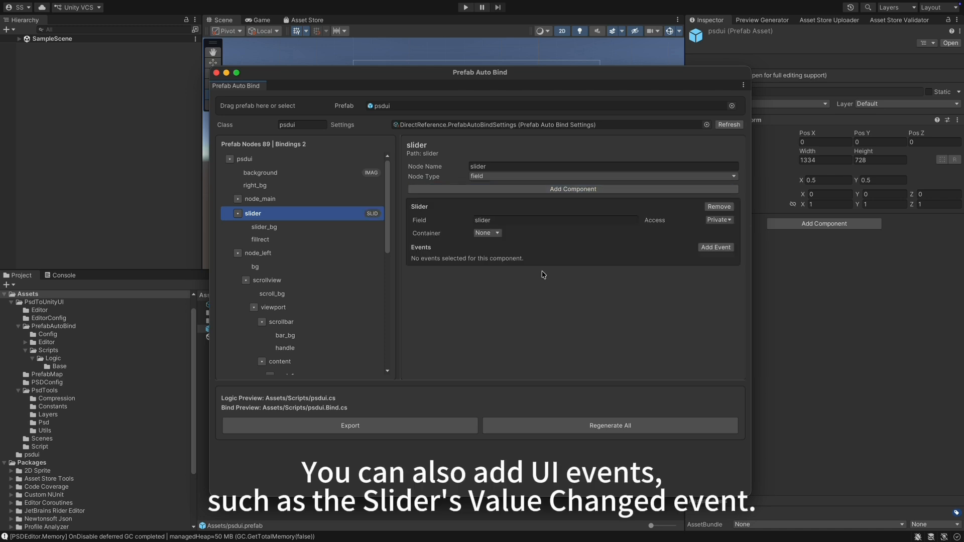
click(715, 248)
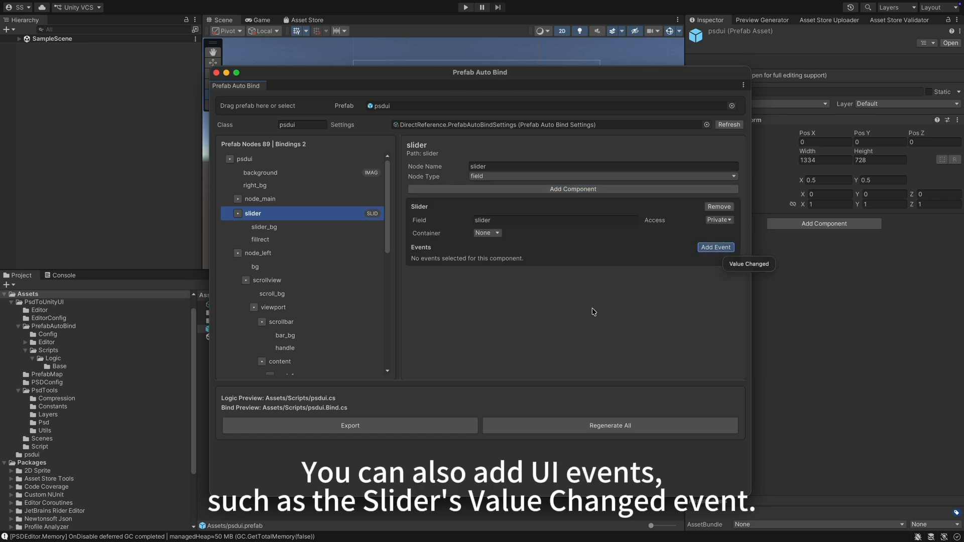
click(741, 265)
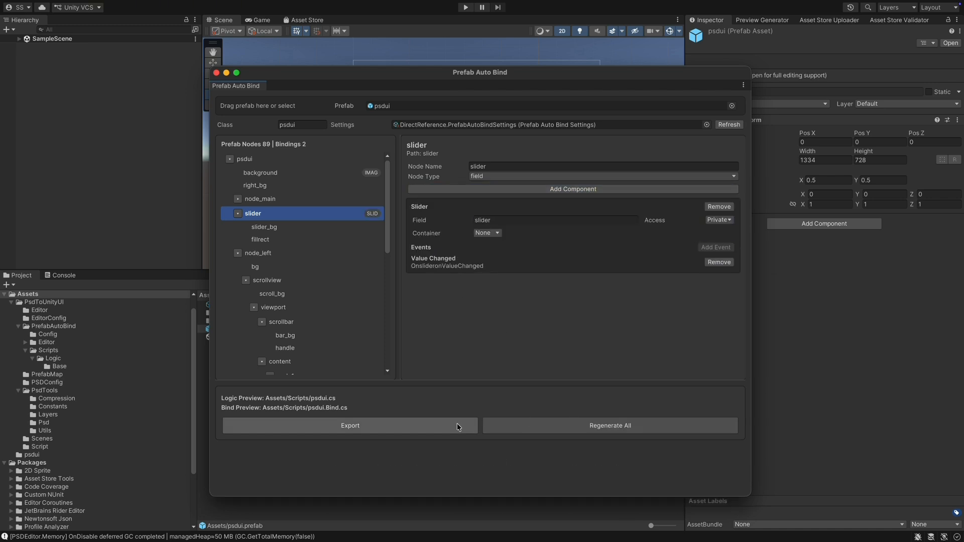
- Export the psdui binding scripts and close the Prefab Auto Bind window
click(398, 427)
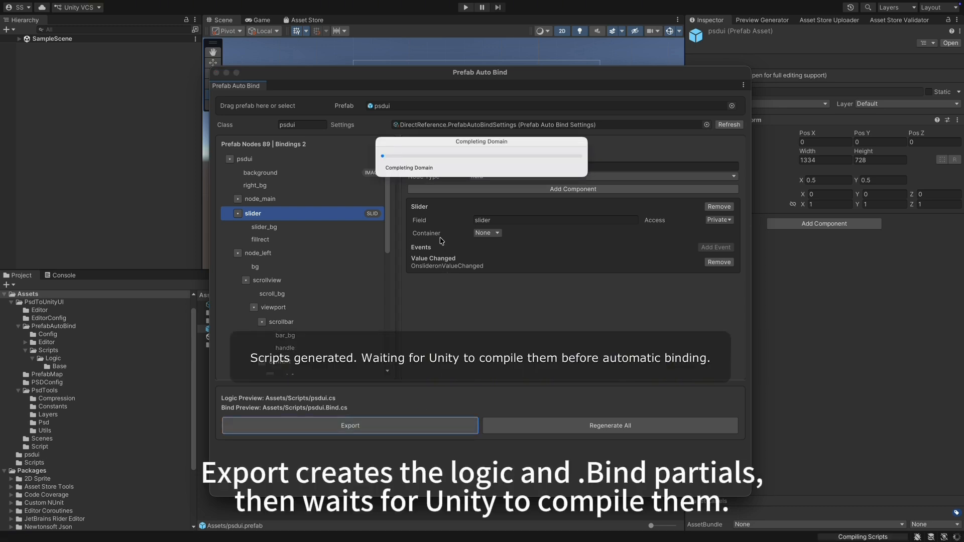
click(466, 271)
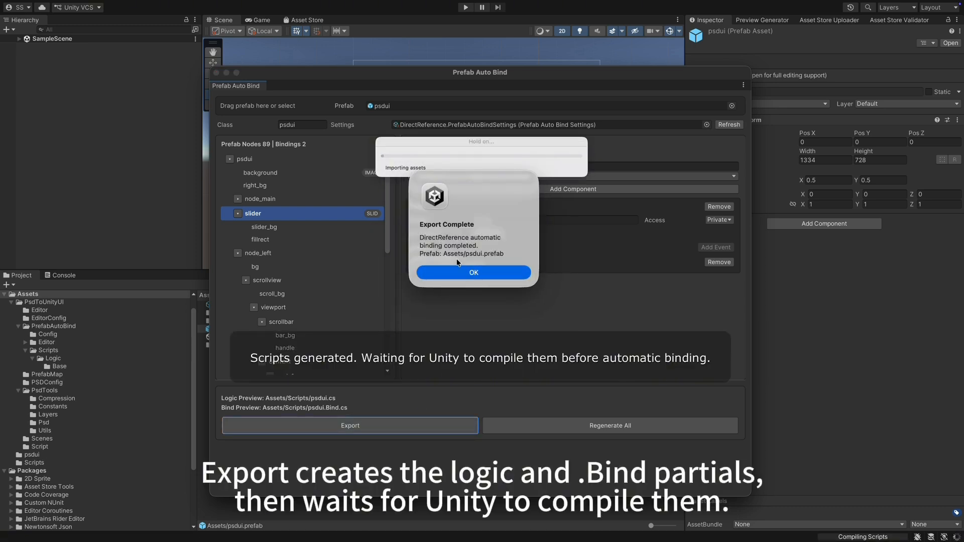
click(216, 73)
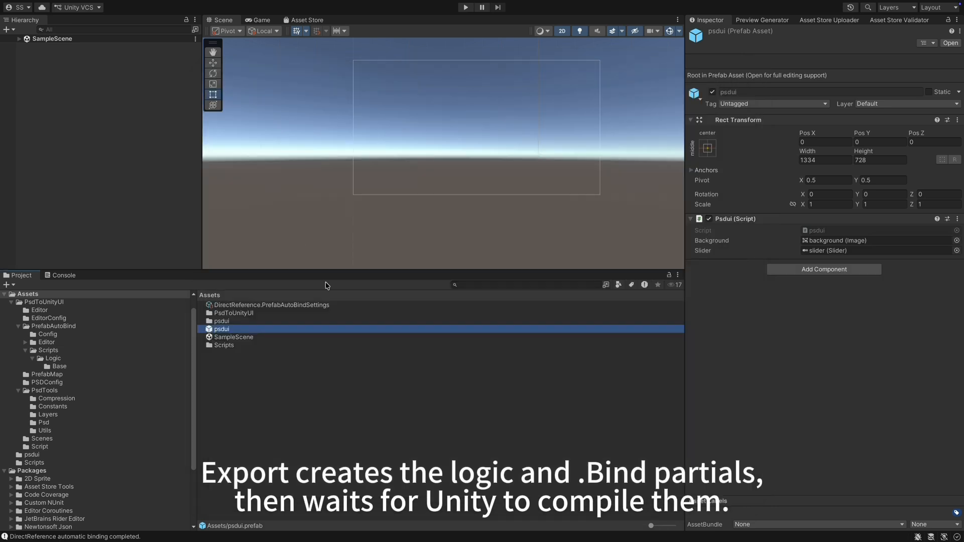
- Inspect the psdui prefab's attached script references and the generated psdui.Bind code in the Scripts folder
click(236, 337)
click(235, 329)
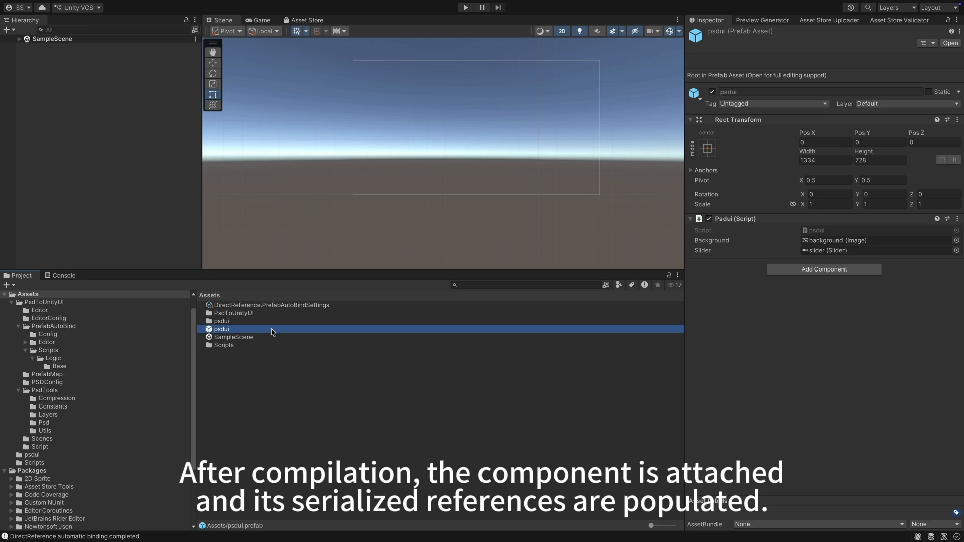
double_click(224, 322)
click(213, 295)
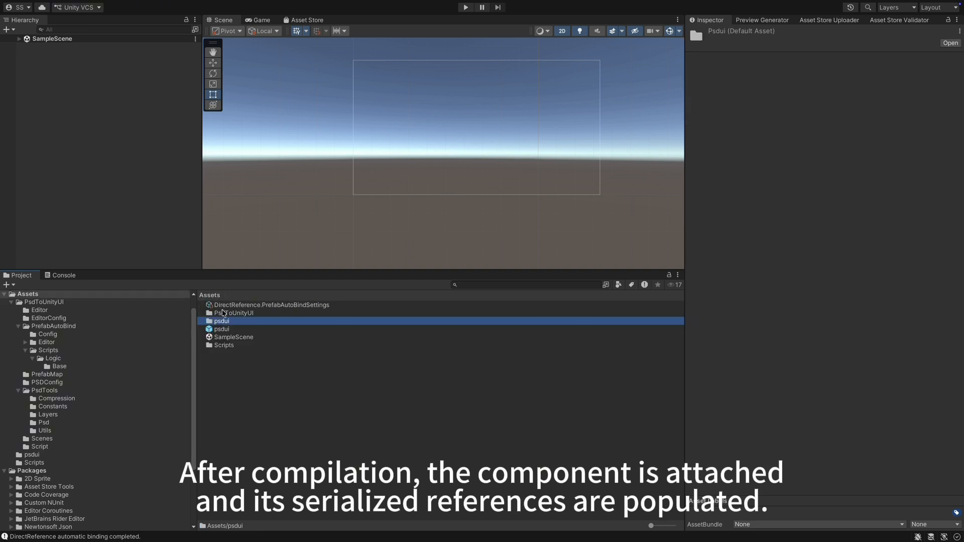
double_click(222, 345)
click(228, 313)
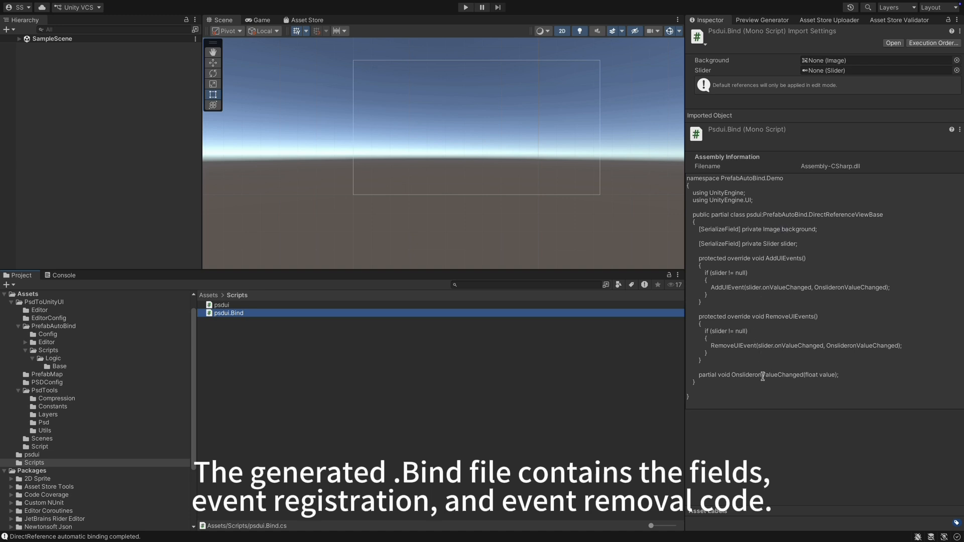
- Return to the Assets folder and reopen the psdui prefab in the AutoBind Editor
click(209, 295)
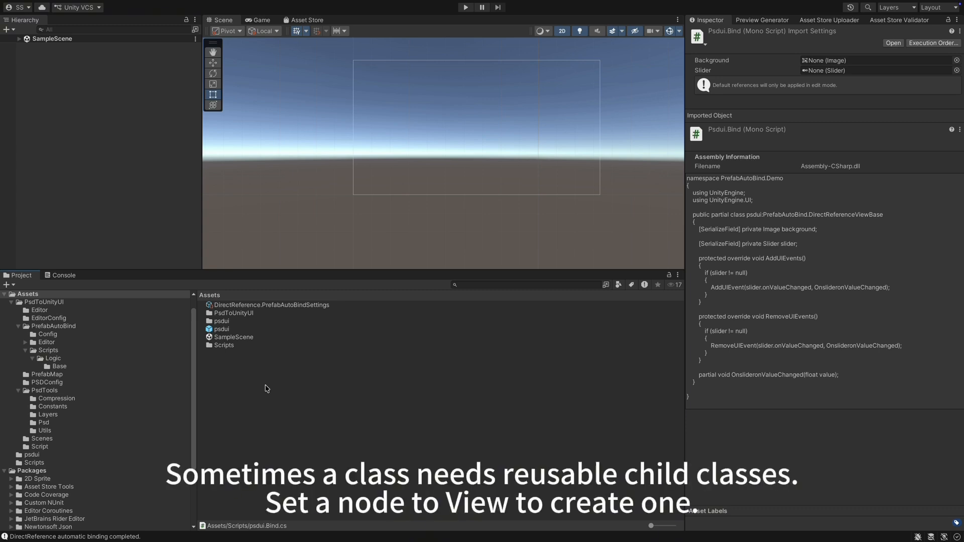
right_click(221, 330)
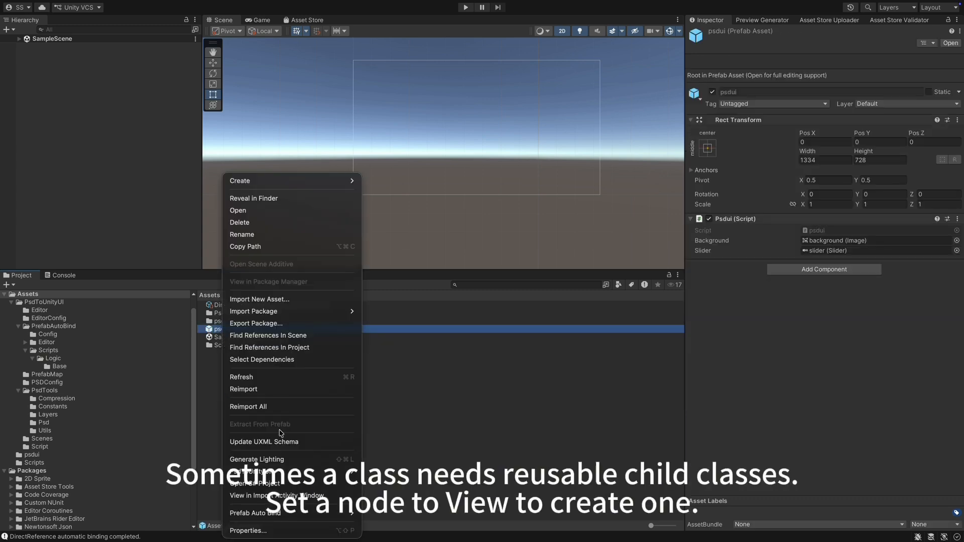
mouse_move(335, 512)
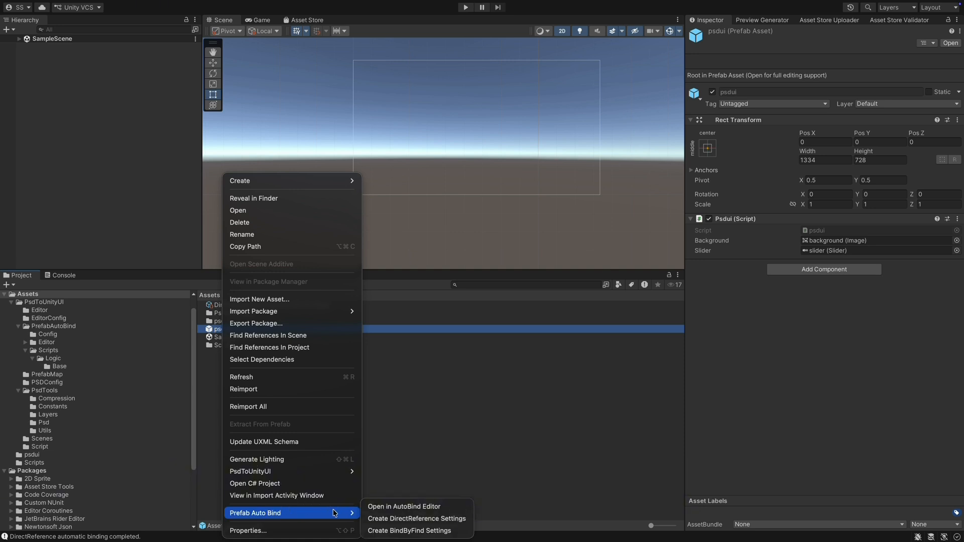
click(402, 511)
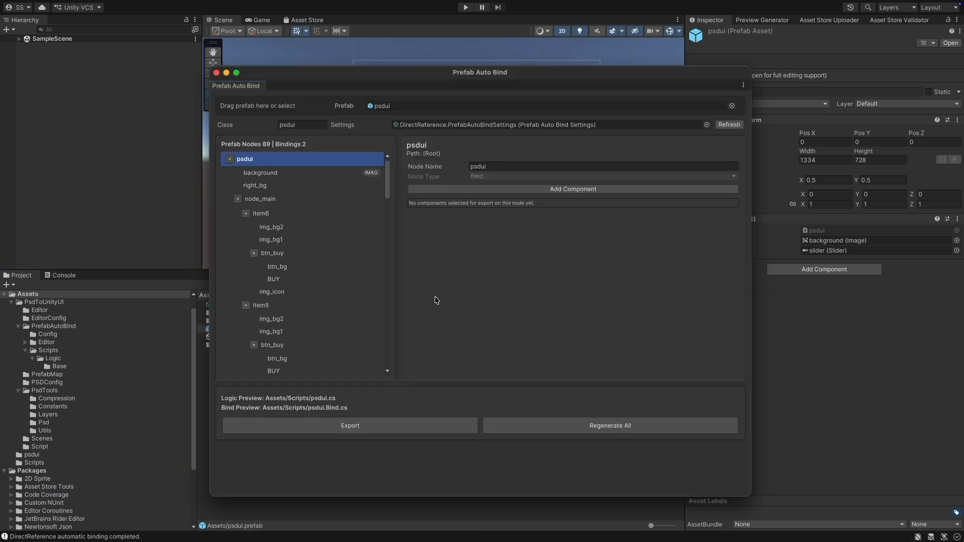
- Set the item6 node's type to view and name its view class itemView
click(276, 212)
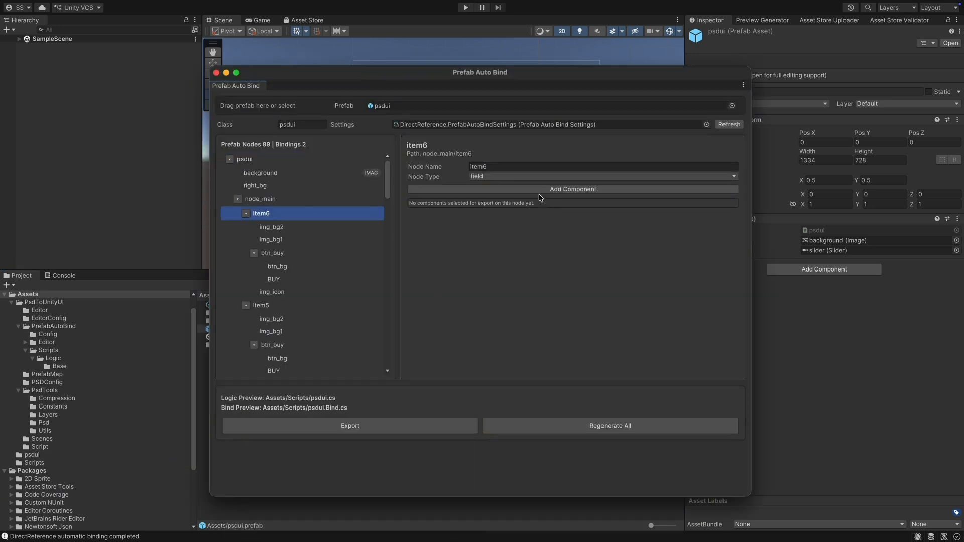
click(504, 177)
click(502, 196)
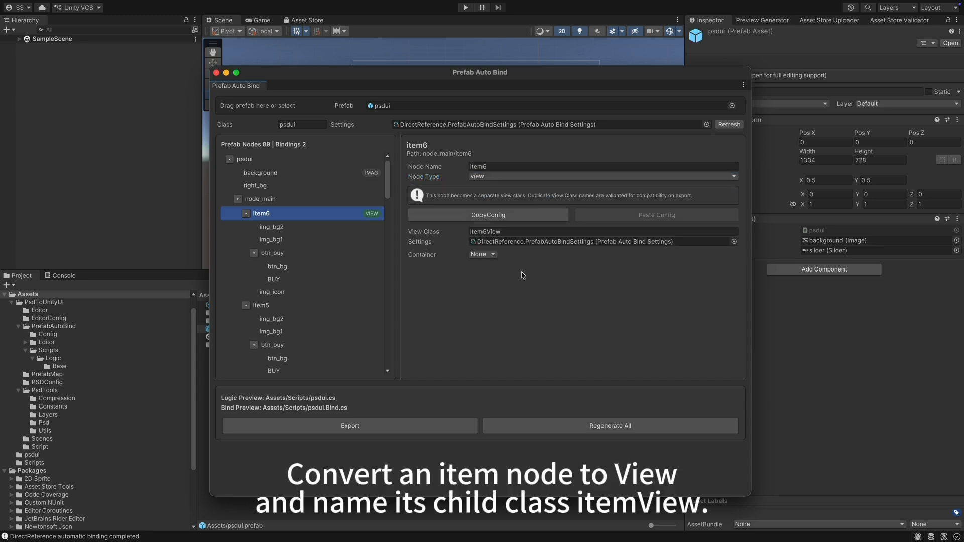
click(496, 233)
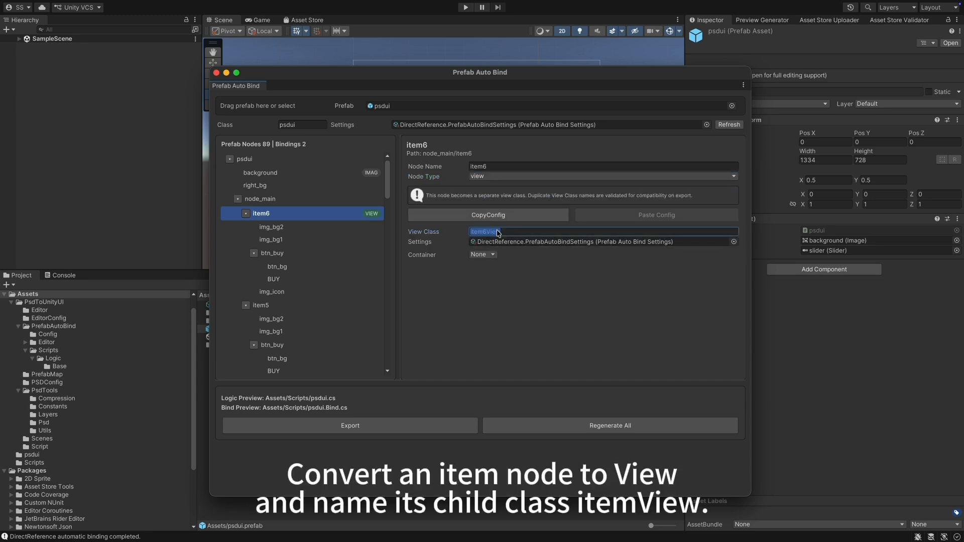
click(486, 232)
click(490, 255)
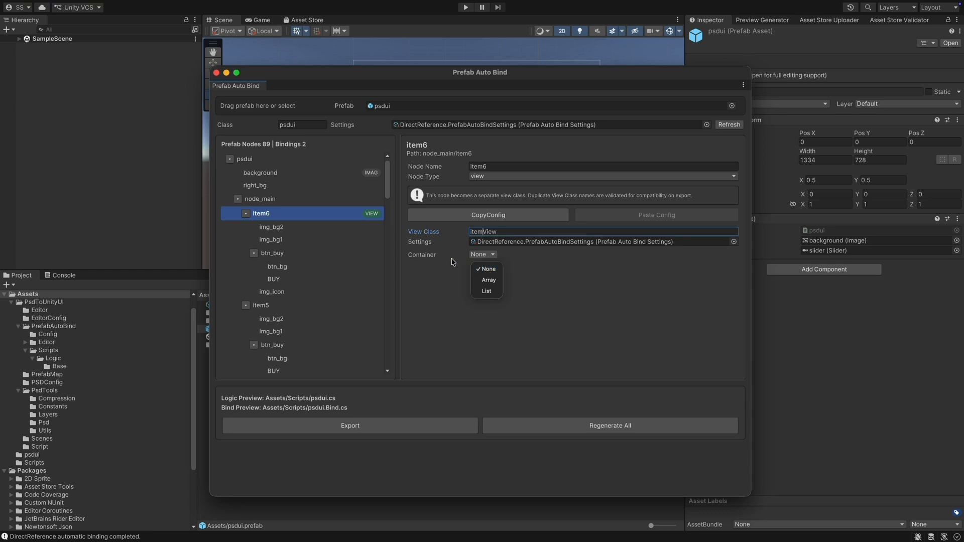
- Bind the Button component of the btn_buy node inside item6
click(269, 249)
click(274, 253)
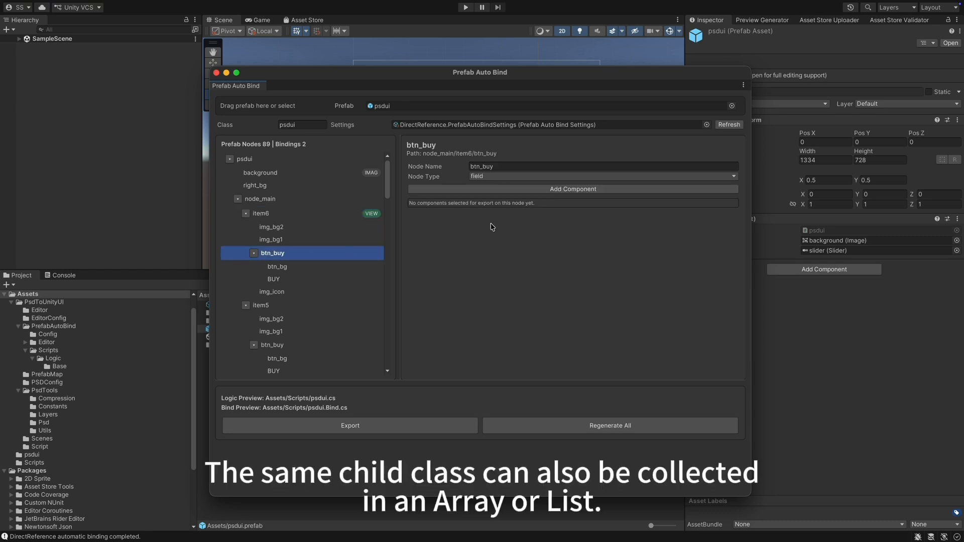
click(512, 190)
click(527, 213)
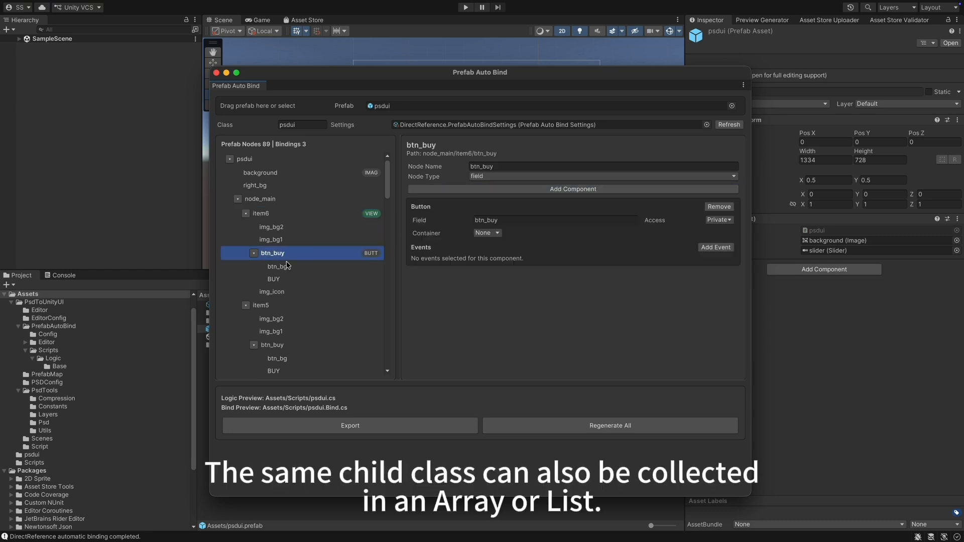
- Set item6's container to a List named itemList and copy the node's view configuration
click(277, 216)
click(485, 254)
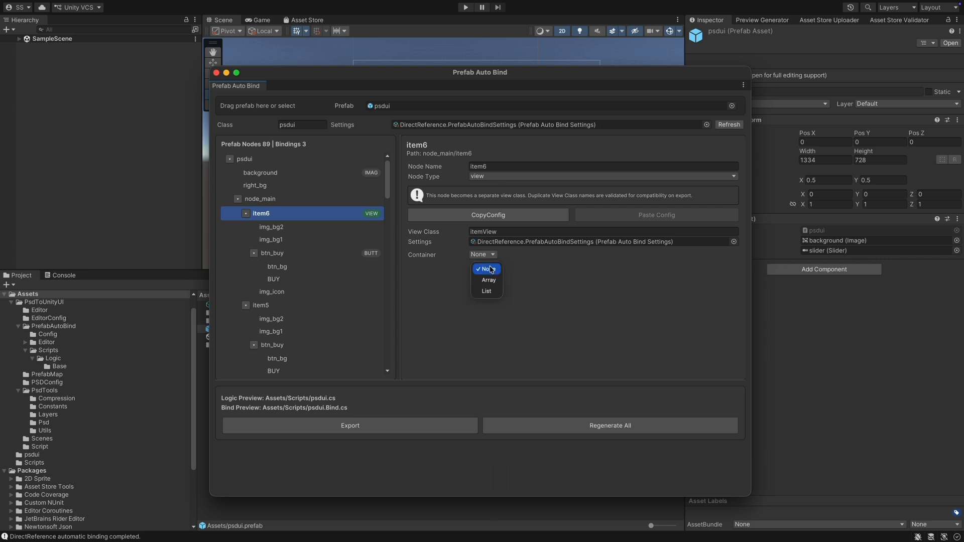
click(490, 292)
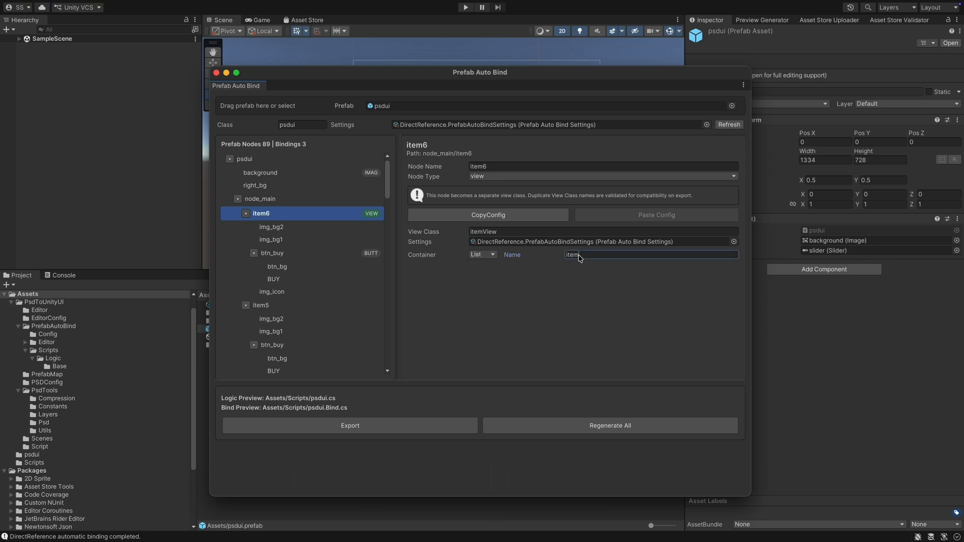
click(564, 274)
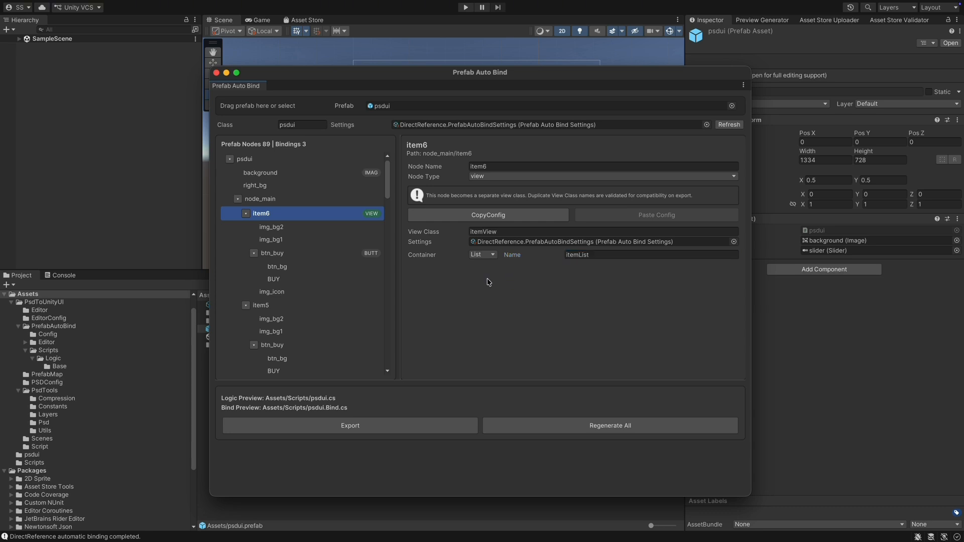
scroll(282, 263, down, 2)
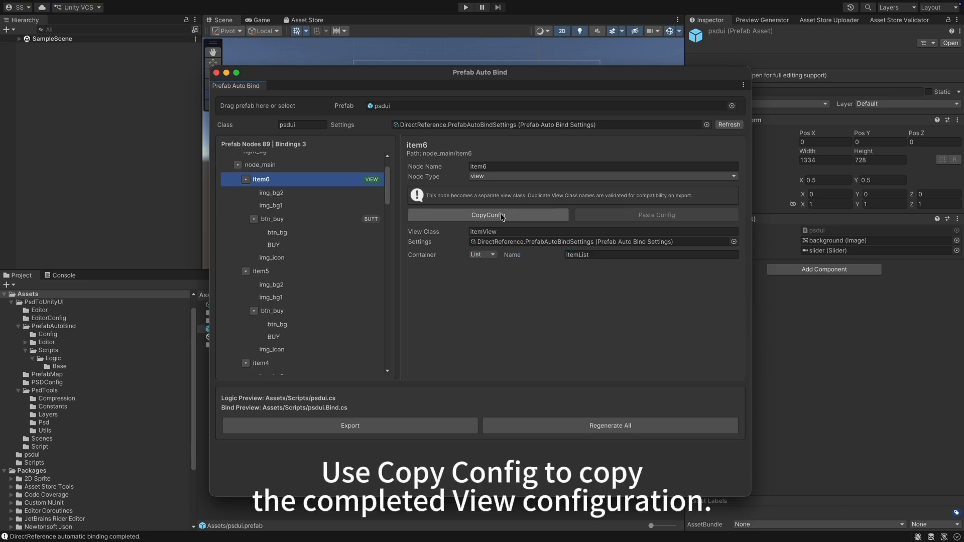
click(497, 215)
- Set nodes item5, item4, item3, item2 and item1 together to type view and paste item6's copied configuration onto them
click(245, 179)
click(262, 194)
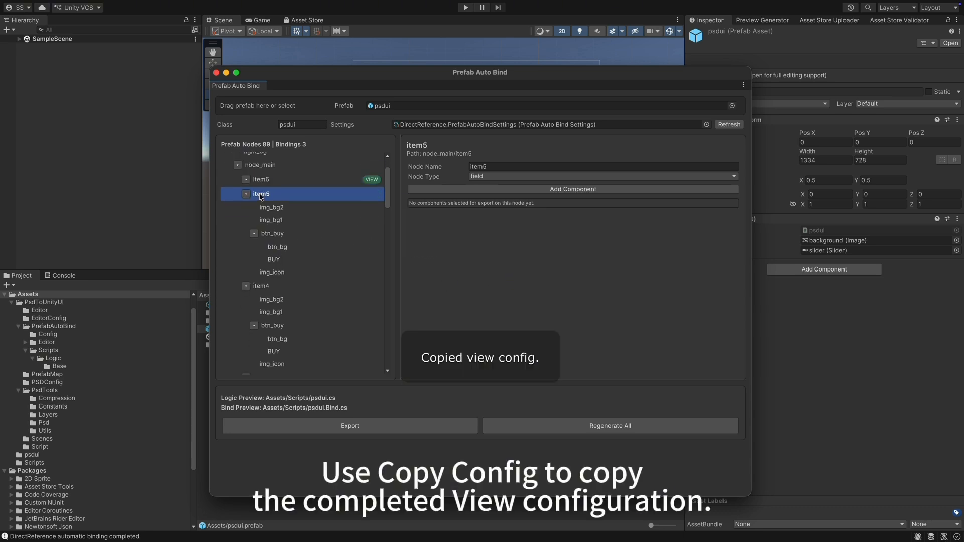
super+click(261, 283)
scroll(301, 301, down, 5)
super+click(271, 292)
scroll(296, 321, down, 5)
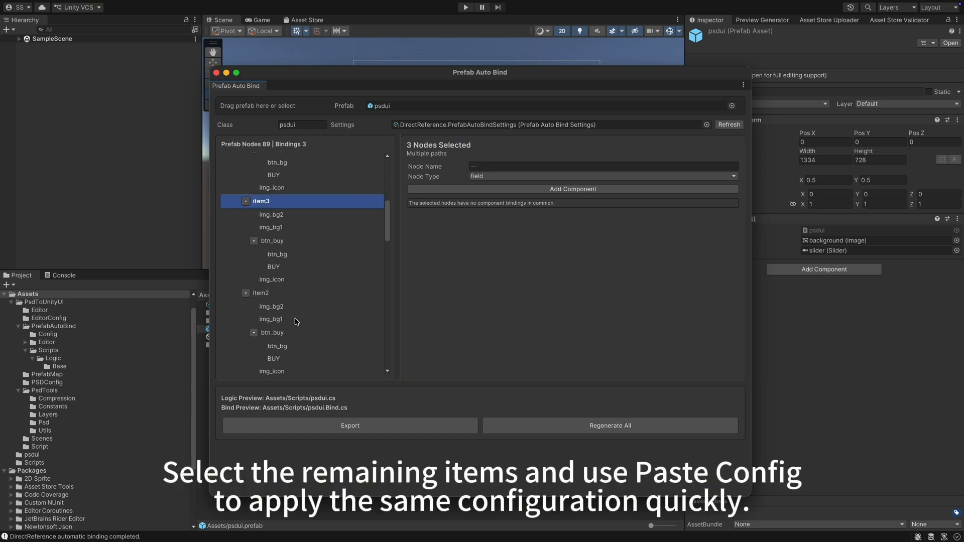
super+click(271, 293)
scroll(315, 332, down, 5)
super+click(270, 327)
scroll(316, 313, down, 5)
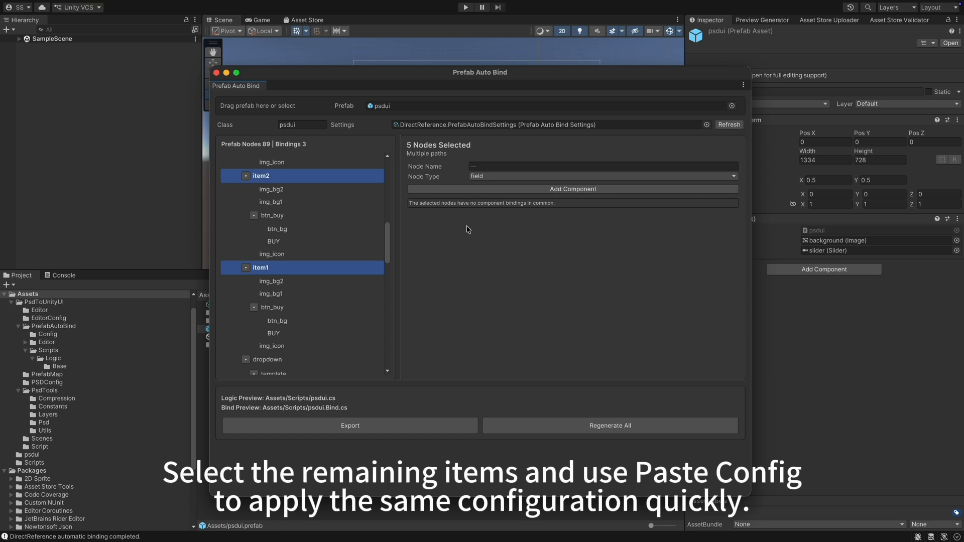
click(497, 180)
click(494, 200)
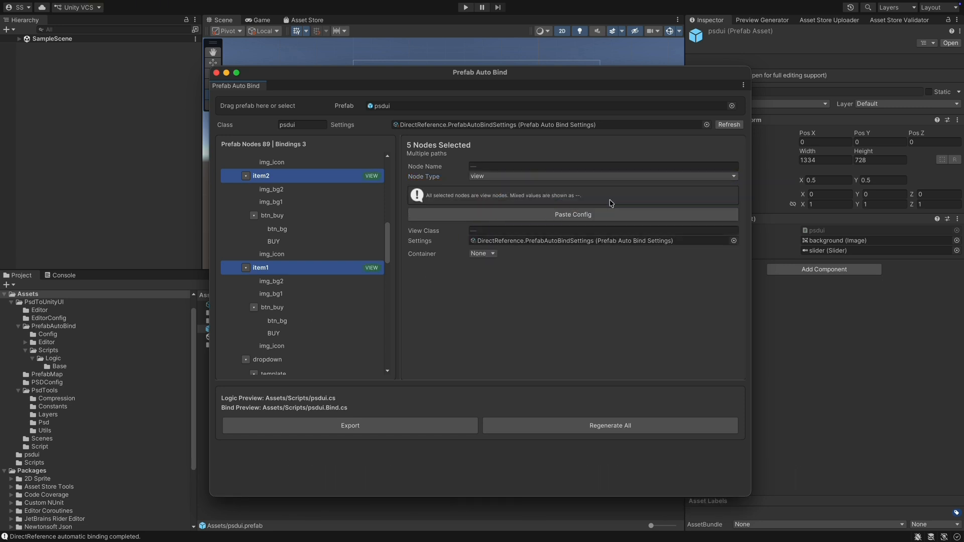
click(605, 215)
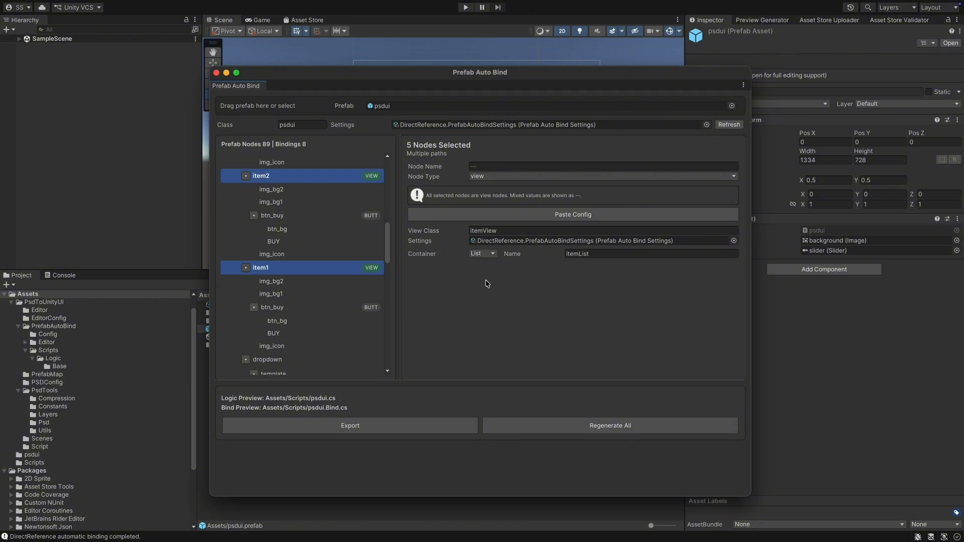
- Export the psdui parent and itemView child classes, and close the Prefab Auto Bind window
scroll(361, 315, down, 3)
click(374, 427)
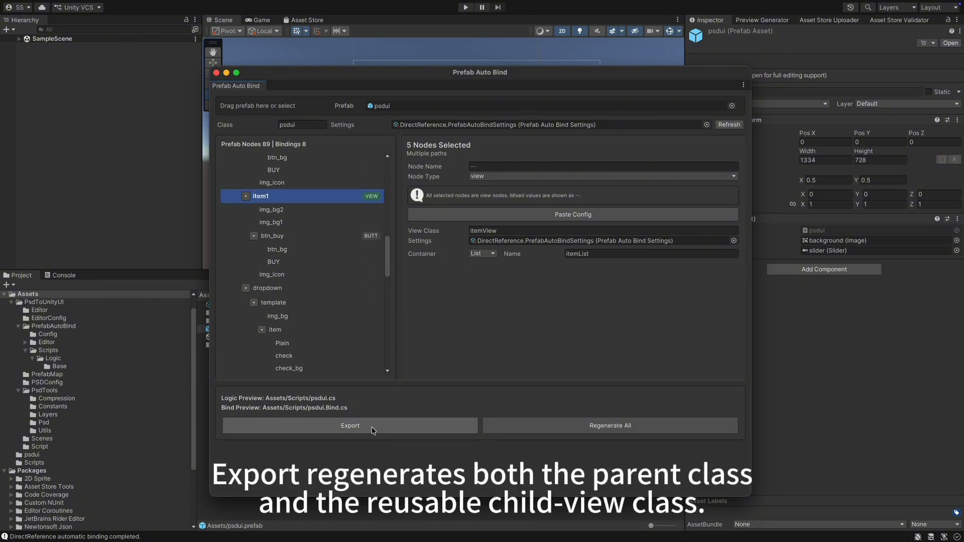
click(438, 273)
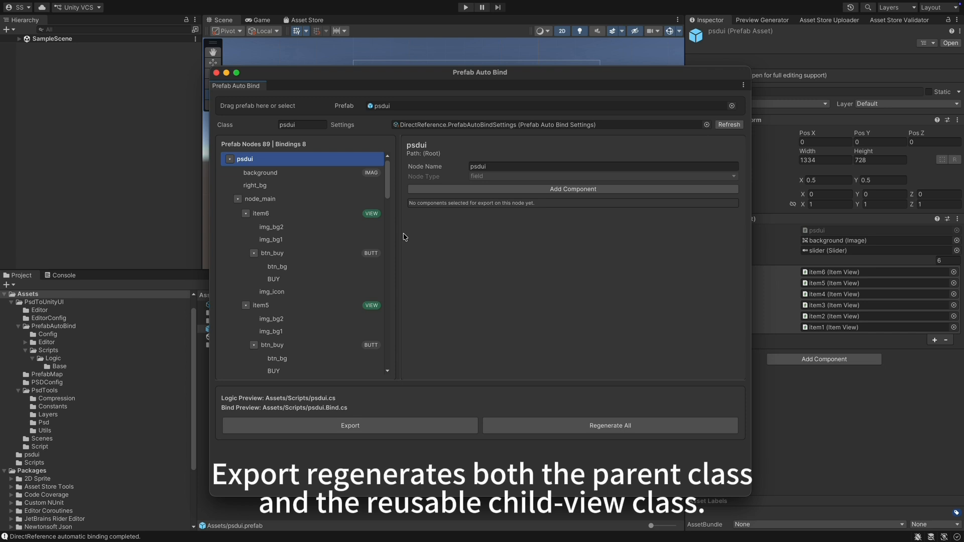
click(216, 73)
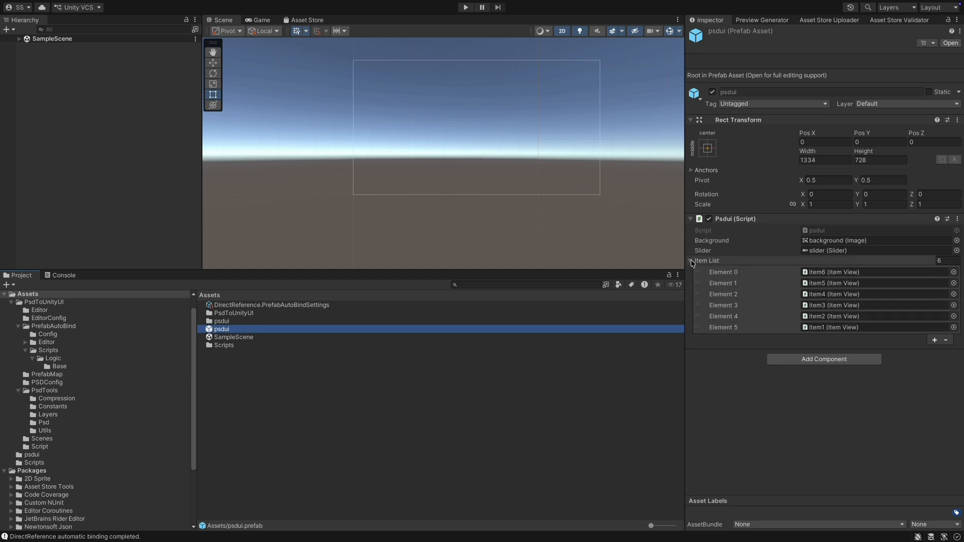
- Collapse the psdui script's Item List and examine the itemView, itemView.Bind, psdui and psdui.Bind scripts in the Scripts folder
click(707, 262)
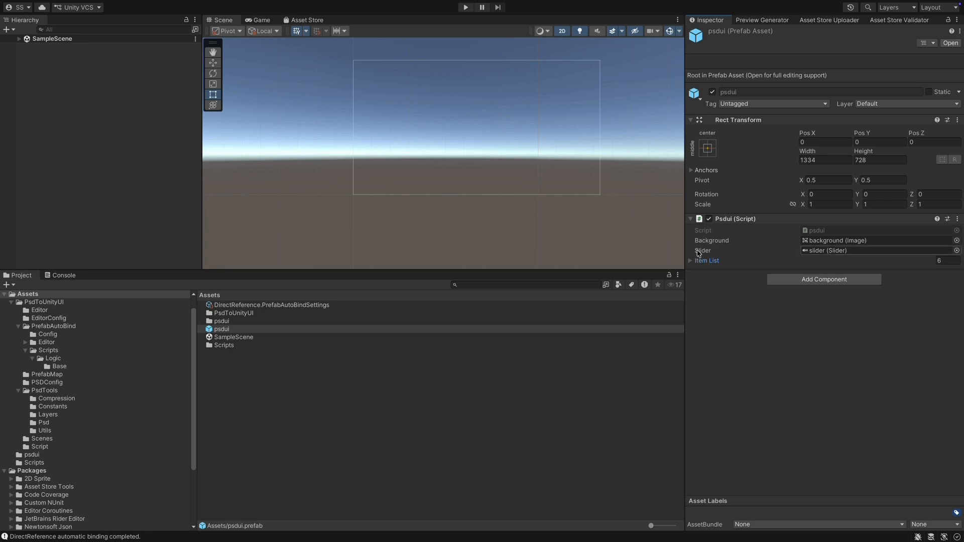
double_click(223, 346)
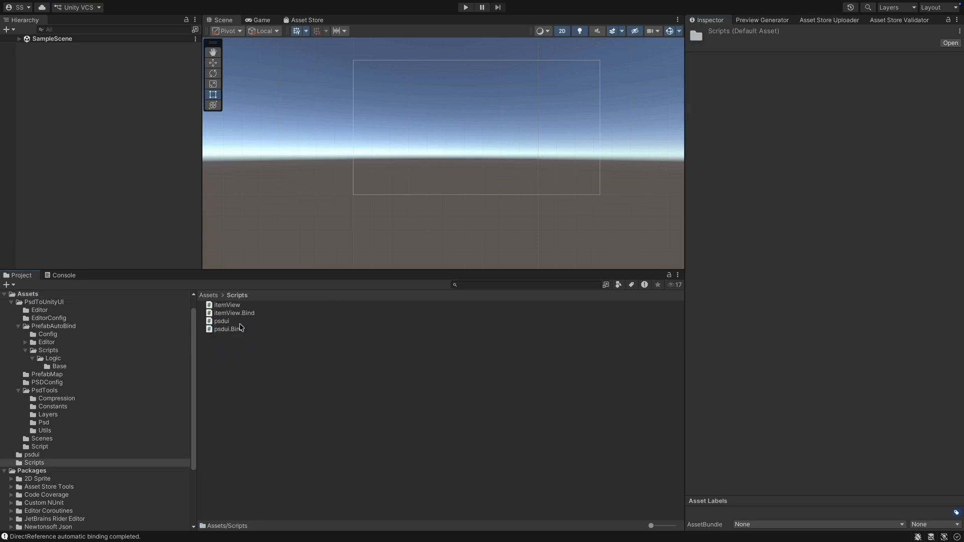
click(228, 306)
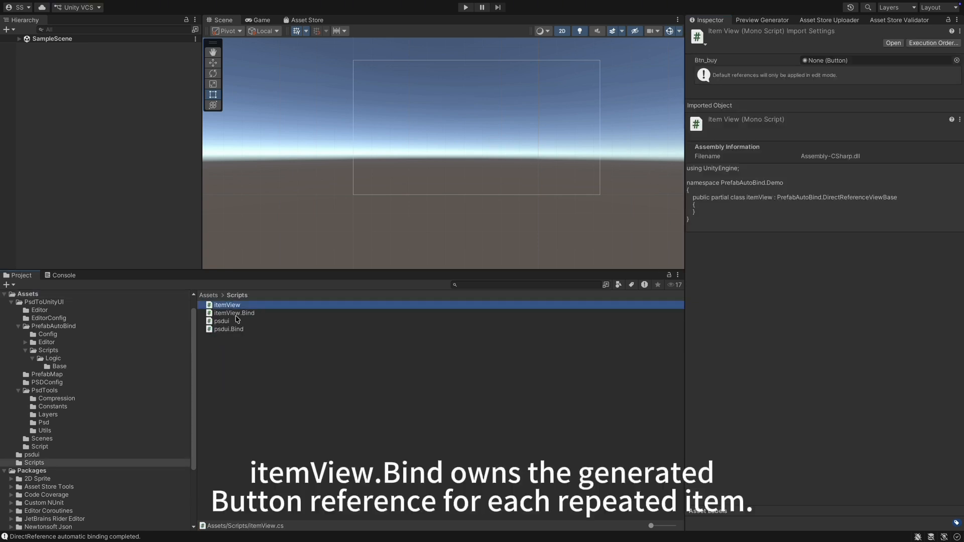
click(235, 313)
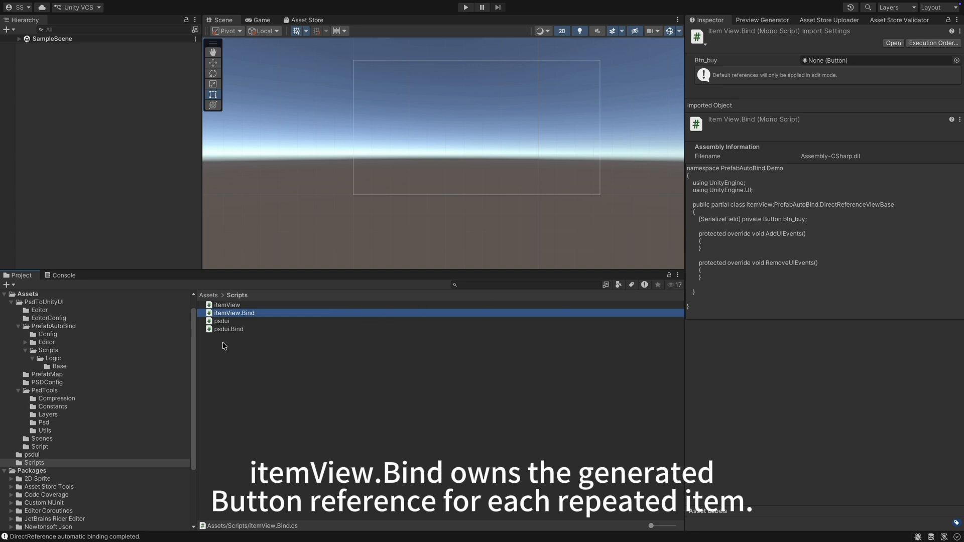
click(225, 321)
click(228, 329)
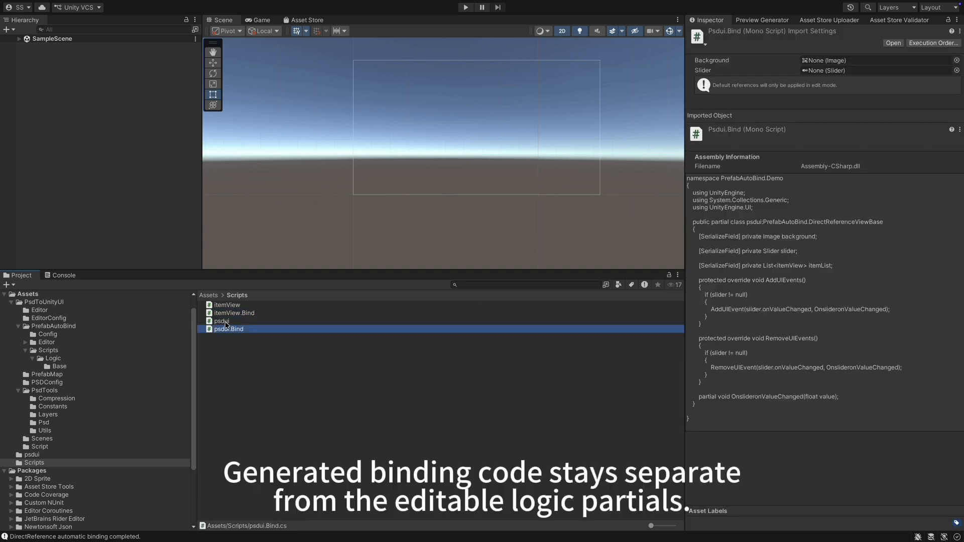
click(224, 321)
- Return to the Assets folder and open the psdui prefab for editing
click(207, 295)
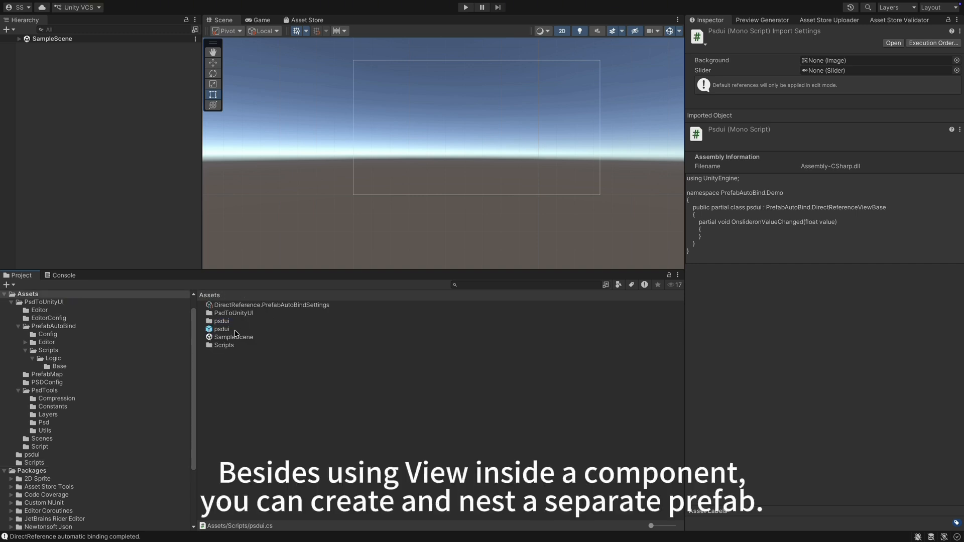
right_click(270, 389)
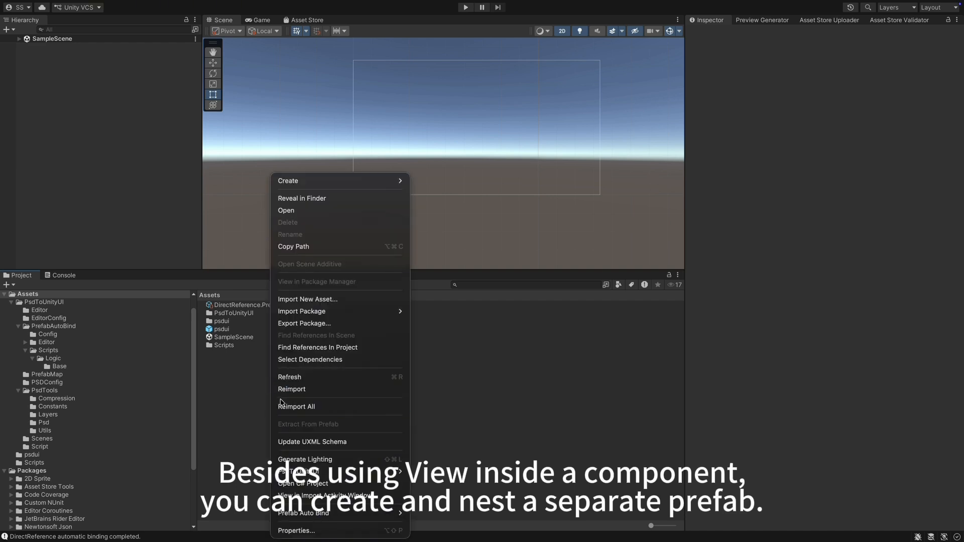
mouse_move(312, 513)
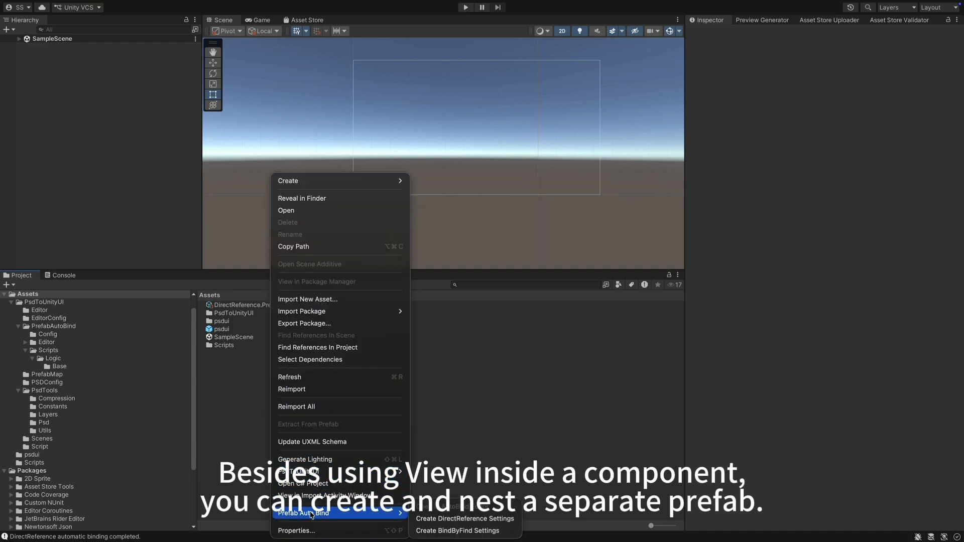
click(226, 329)
double_click(225, 330)
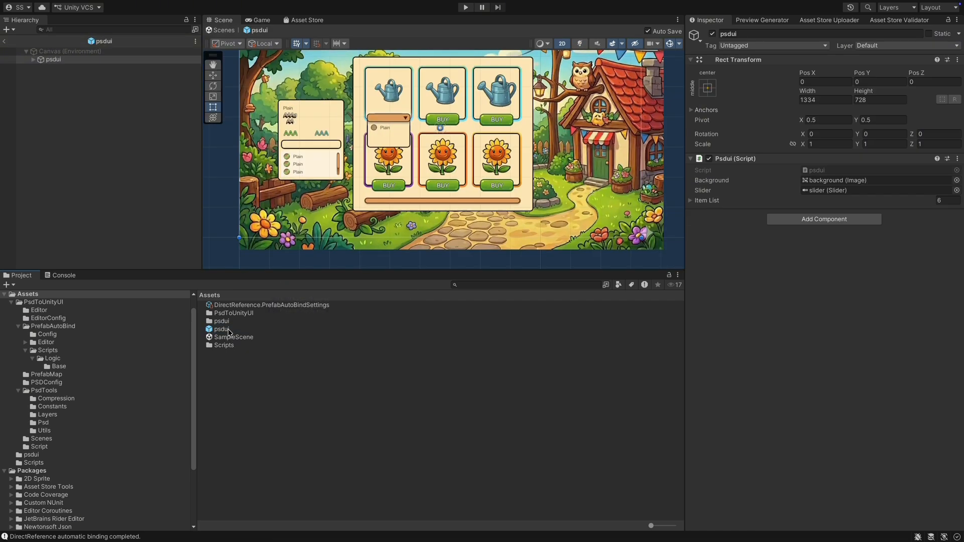
- Expand the psdui hierarchy and turn its node_left child into a separate prefab in the Assets folder
click(33, 59)
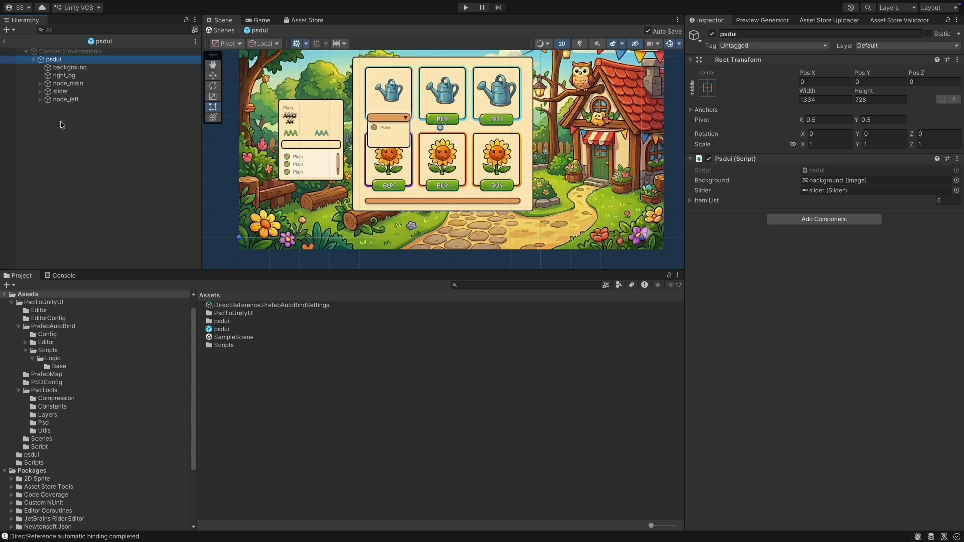
click(69, 102)
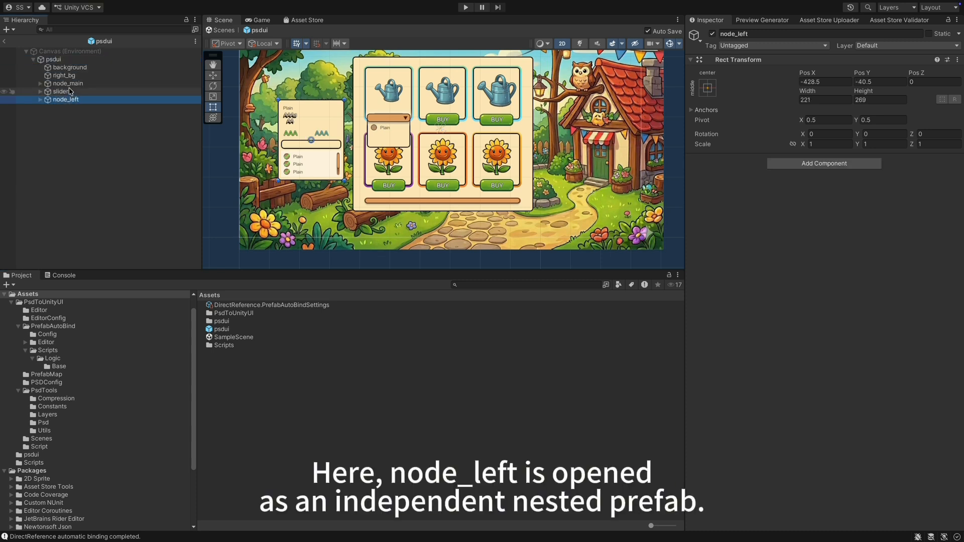
click(87, 84)
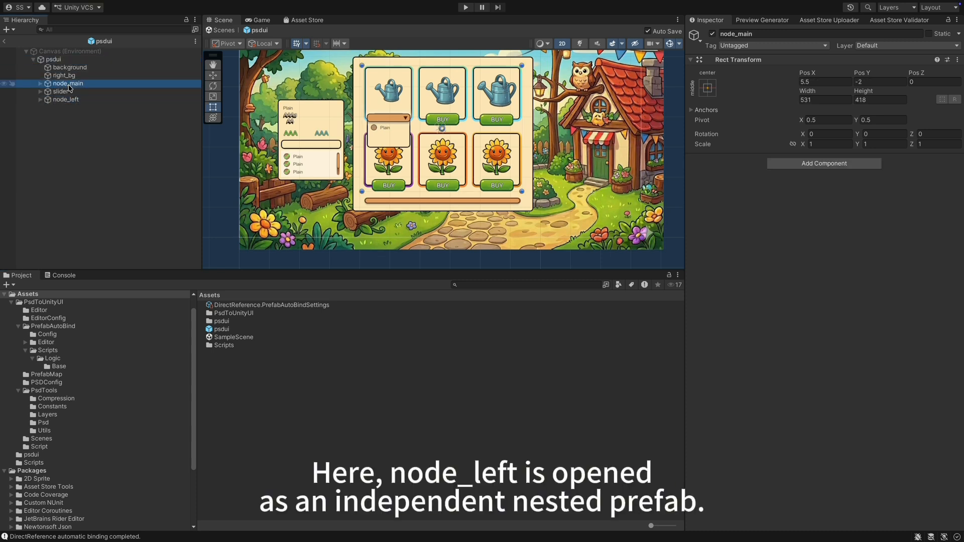
drag(65, 100, 257, 371)
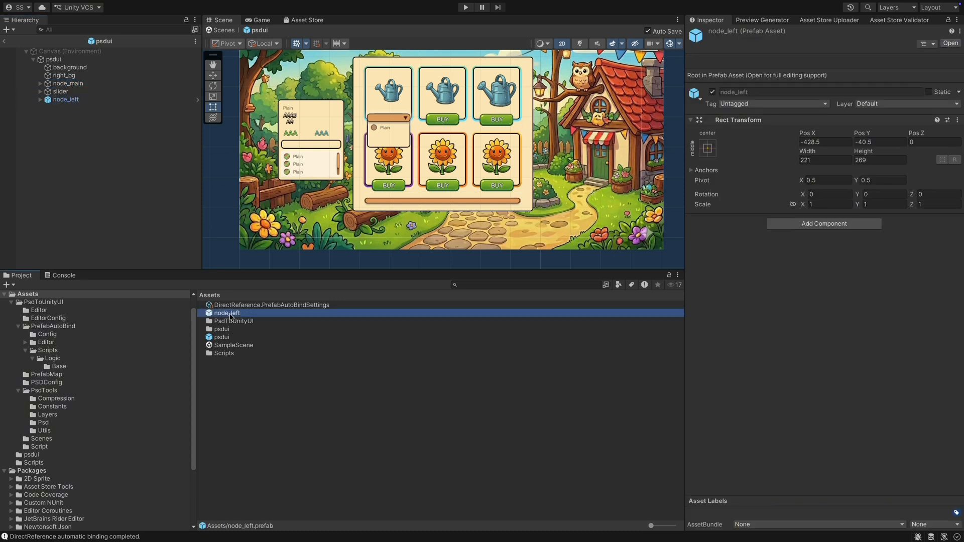
- Open the node_left prefab in the AutoBind Editor
right_click(232, 315)
mouse_move(307, 474)
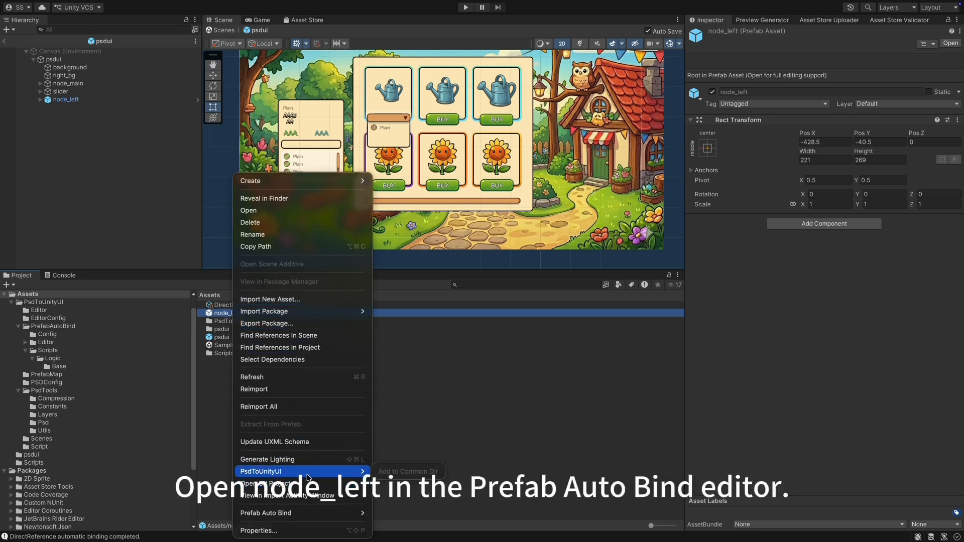
mouse_move(301, 512)
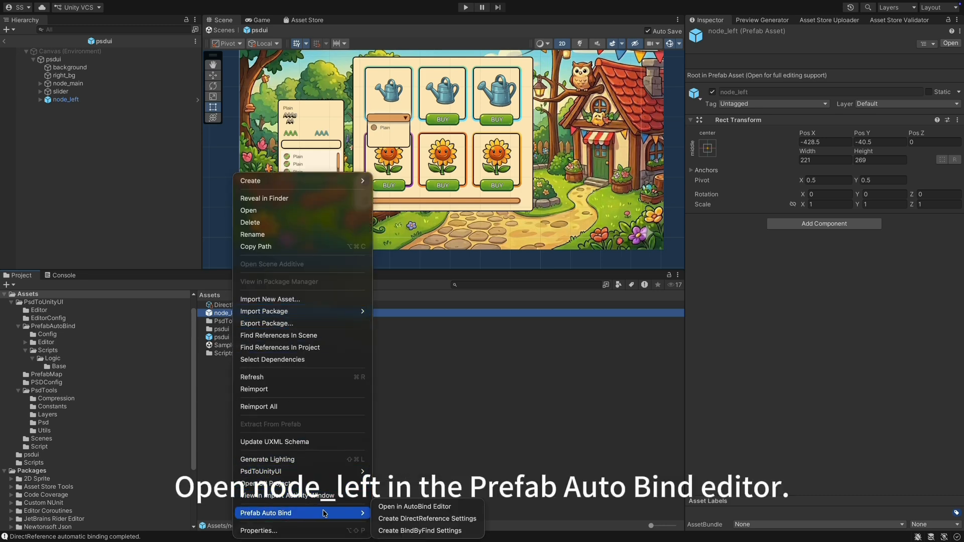
click(414, 506)
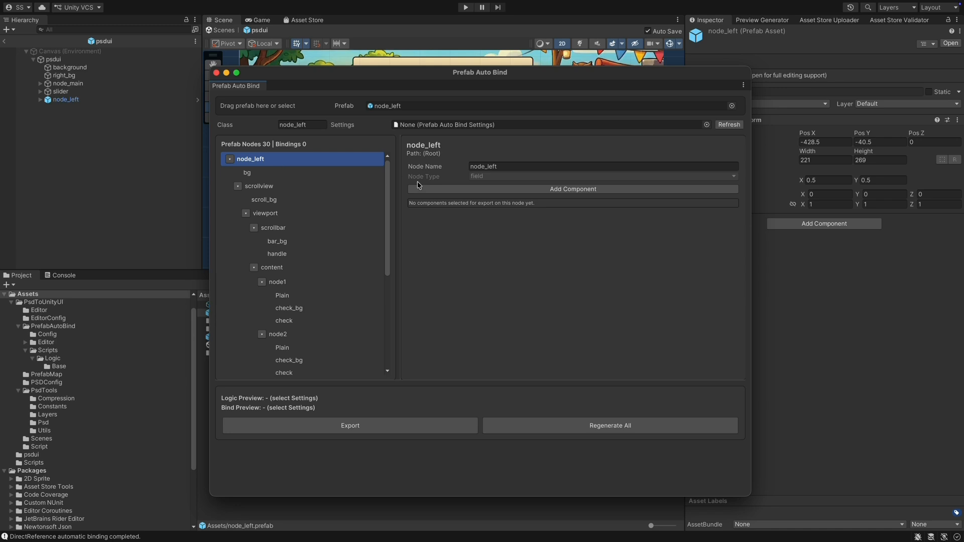
- Set the generated class name of the node_left prefab to NodeLeft
click(317, 126)
click(316, 127)
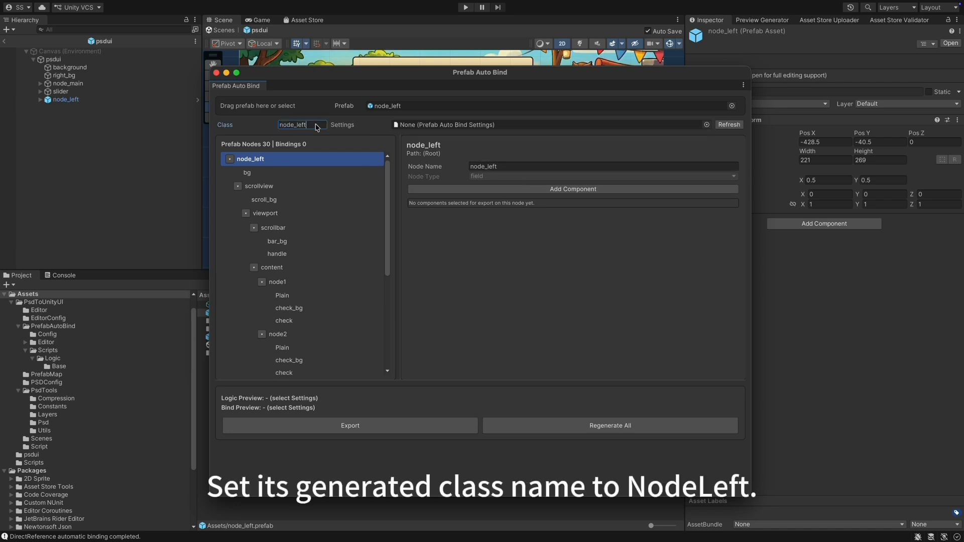
key(BackSpace)
key(BackSpace)
key(BackSpace)
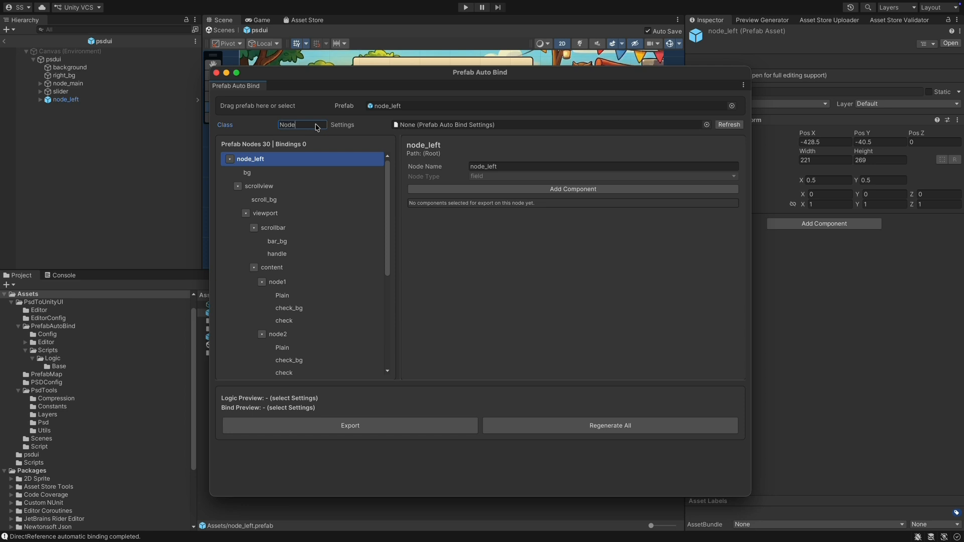
click(286, 184)
- Bind the Image component of the bg node in node_left
click(292, 173)
click(523, 194)
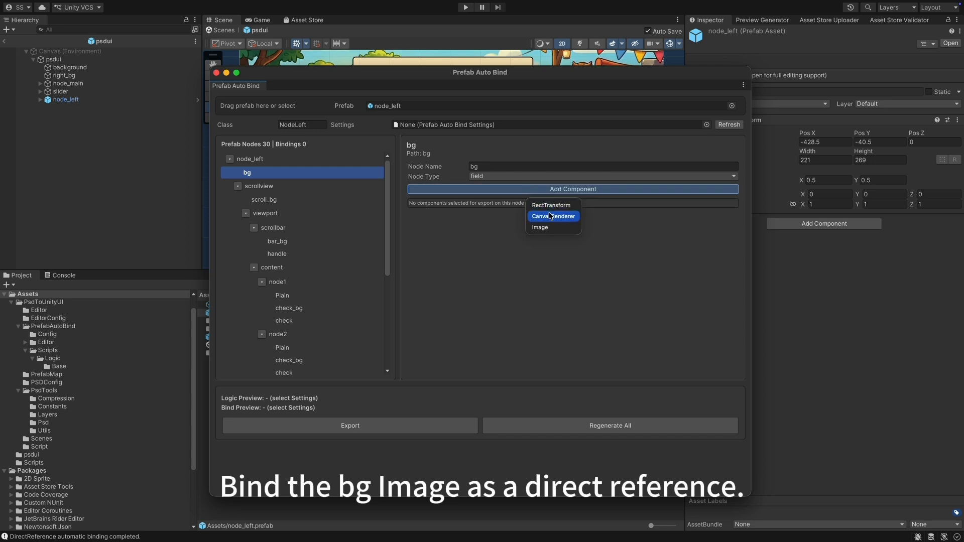
click(556, 226)
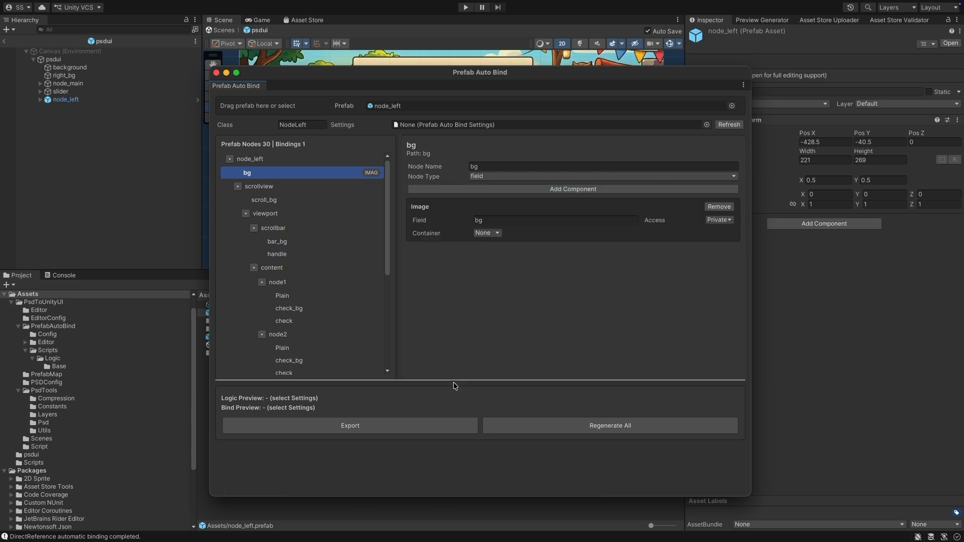
- Assign DirectReference.PrefabAutoBindSettings as the settings for node_left and export the NodeLeft scripts
click(372, 433)
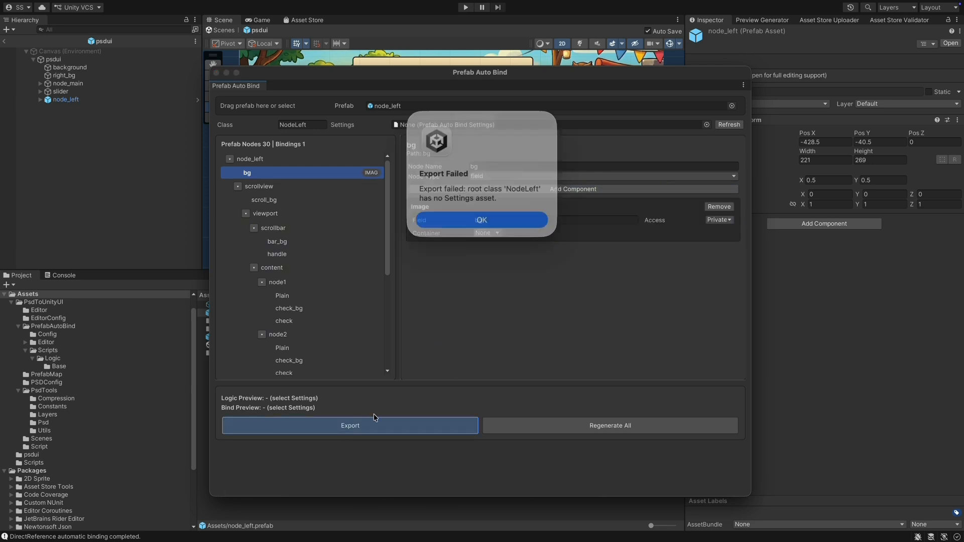
click(472, 215)
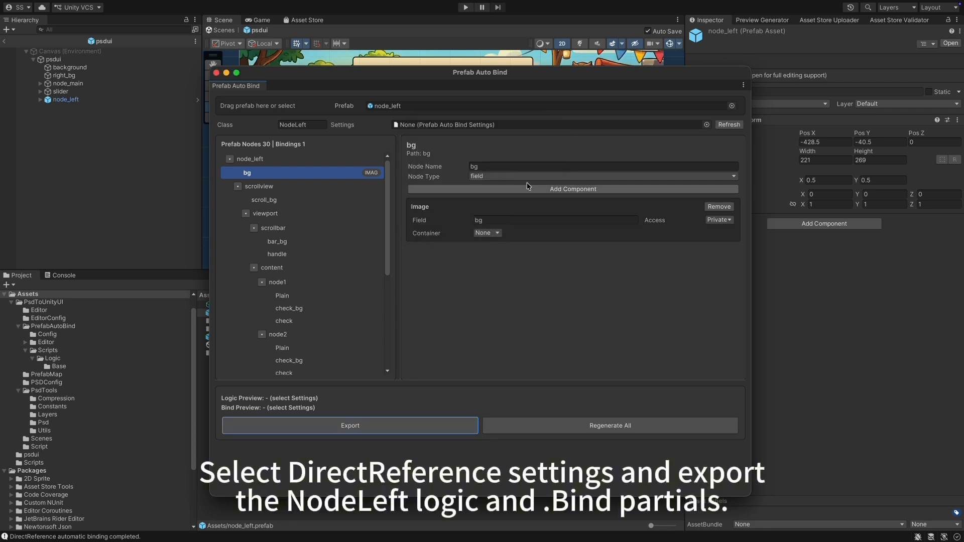
click(706, 125)
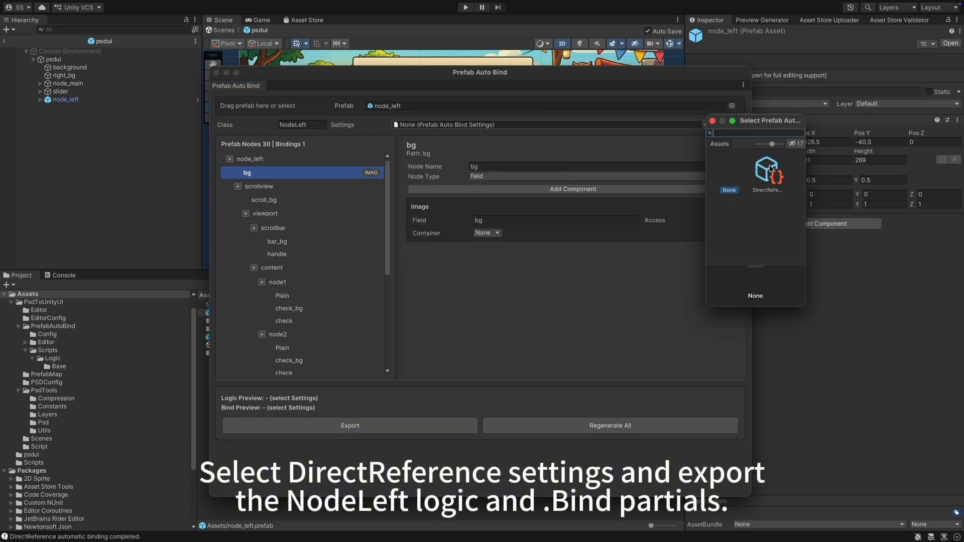
click(767, 171)
click(712, 121)
click(386, 427)
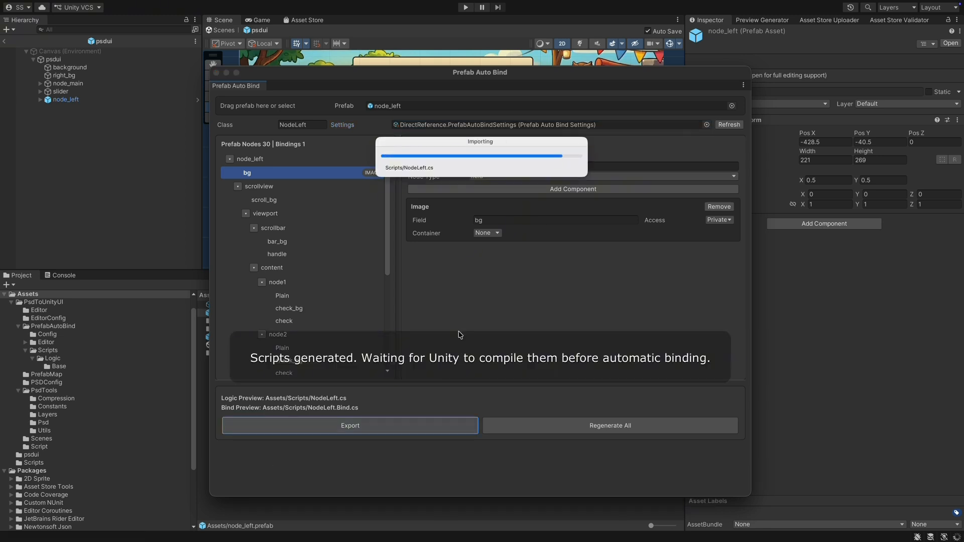
click(455, 272)
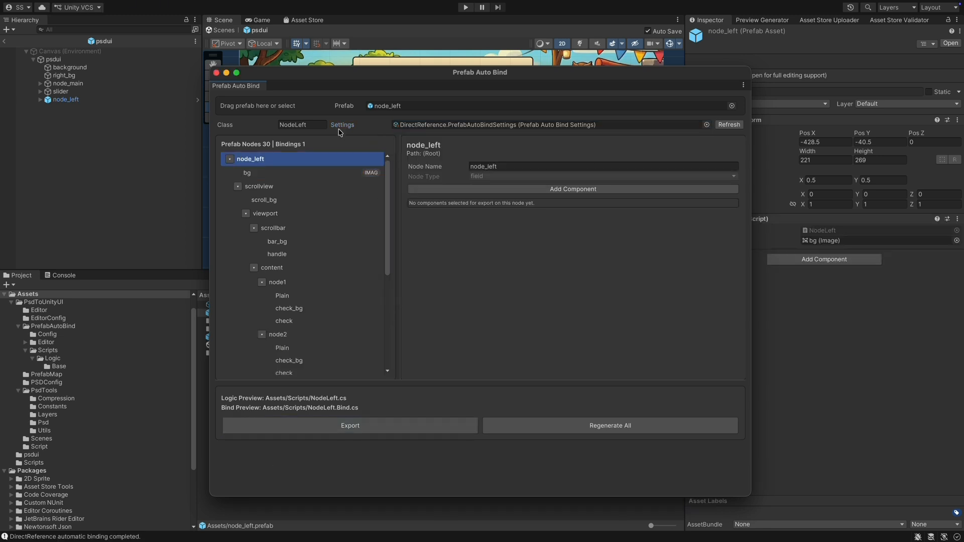
- Close the Prefab Auto Bind window and reopen the psdui prefab for editing
drag(282, 78, 426, 85)
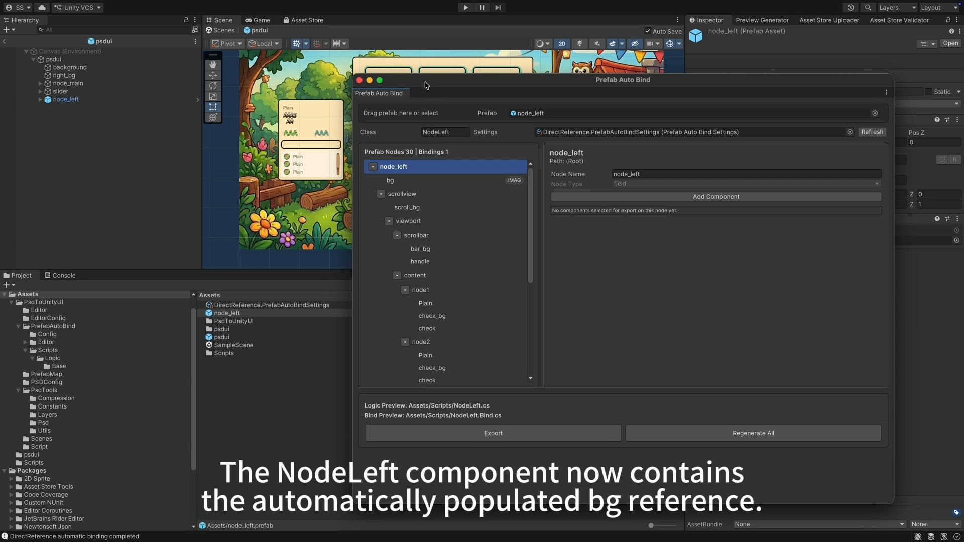
click(359, 81)
double_click(235, 337)
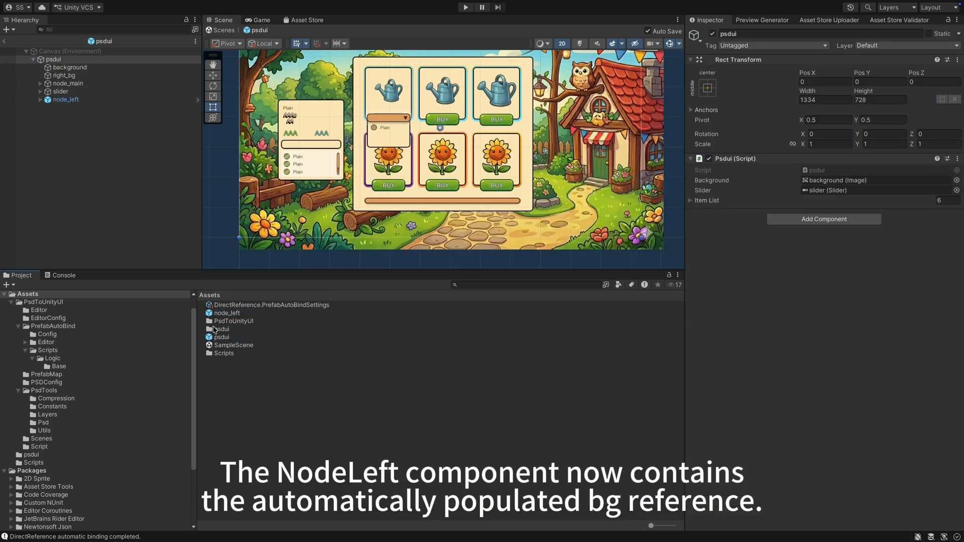
- Open the psdui prefab in the AutoBind editor
click(234, 338)
right_click(234, 341)
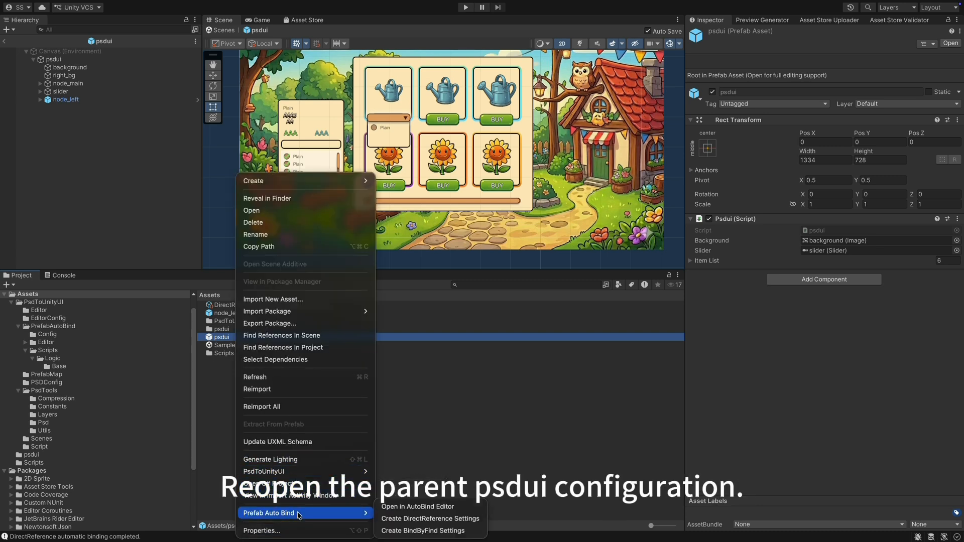
click(408, 507)
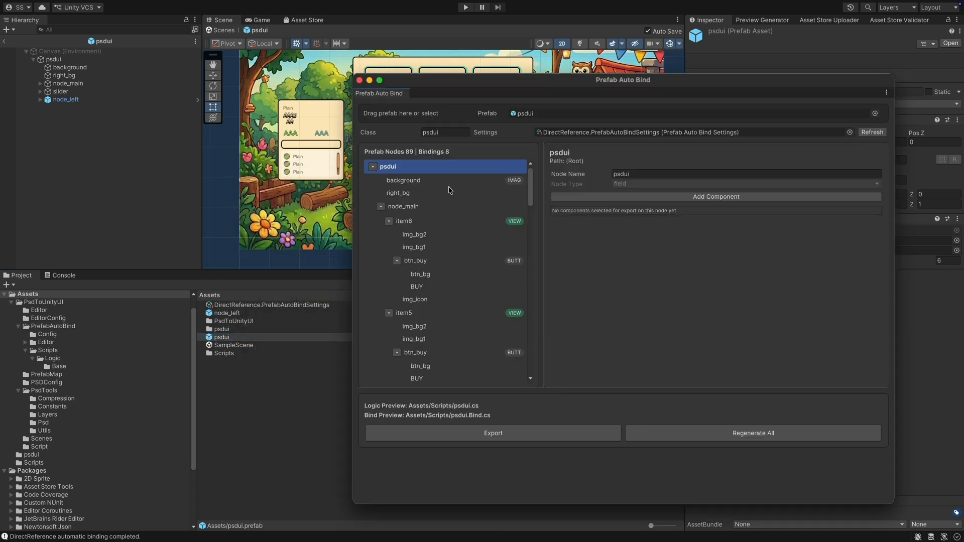
scroll(451, 192, down, 15)
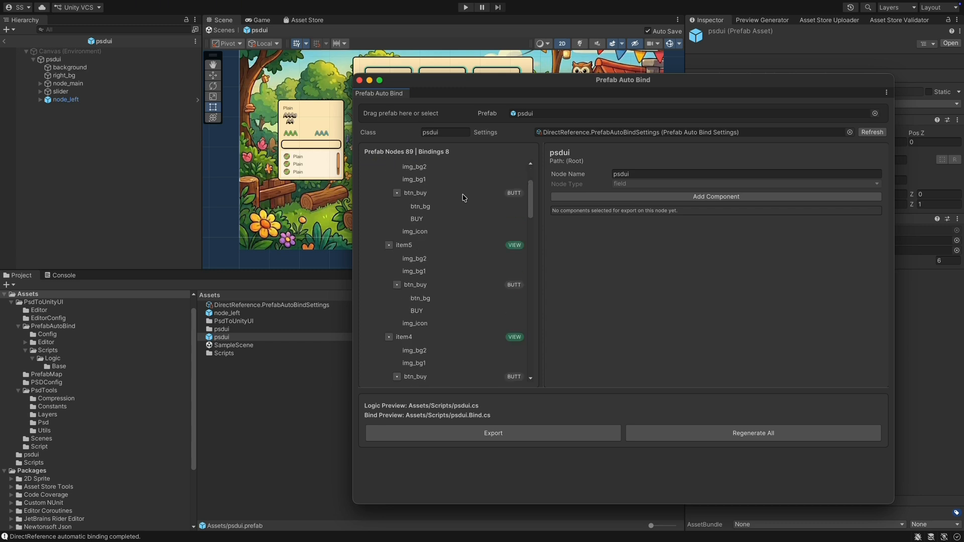
click(424, 275)
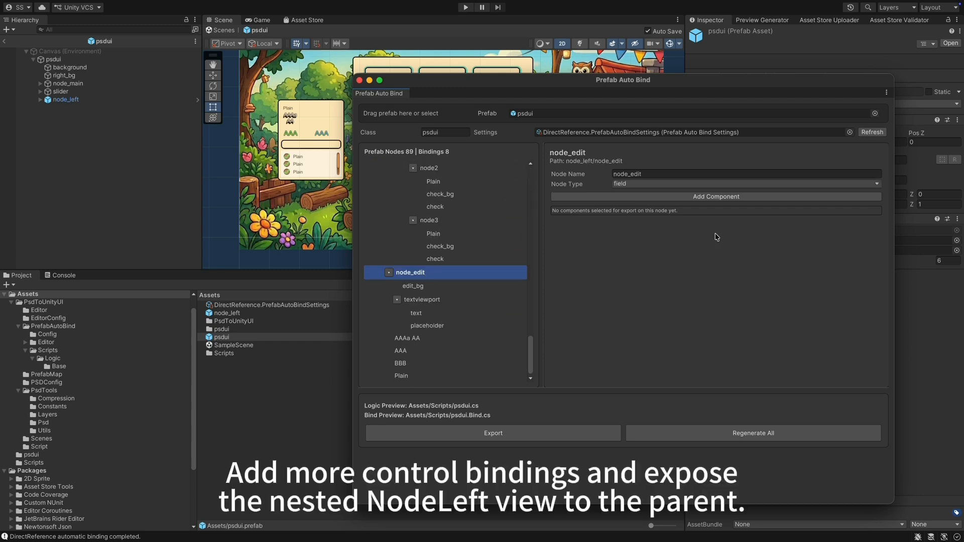
click(703, 196)
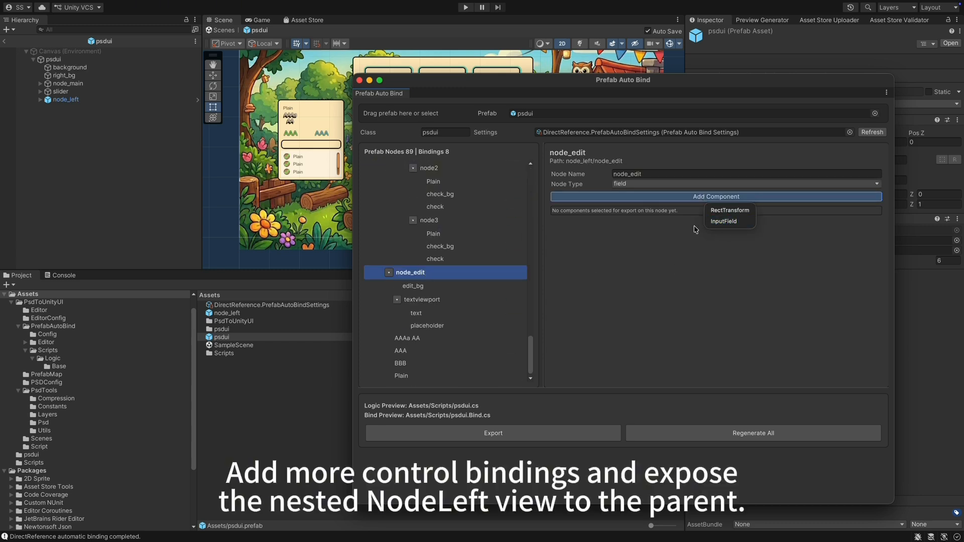
click(435, 260)
click(435, 259)
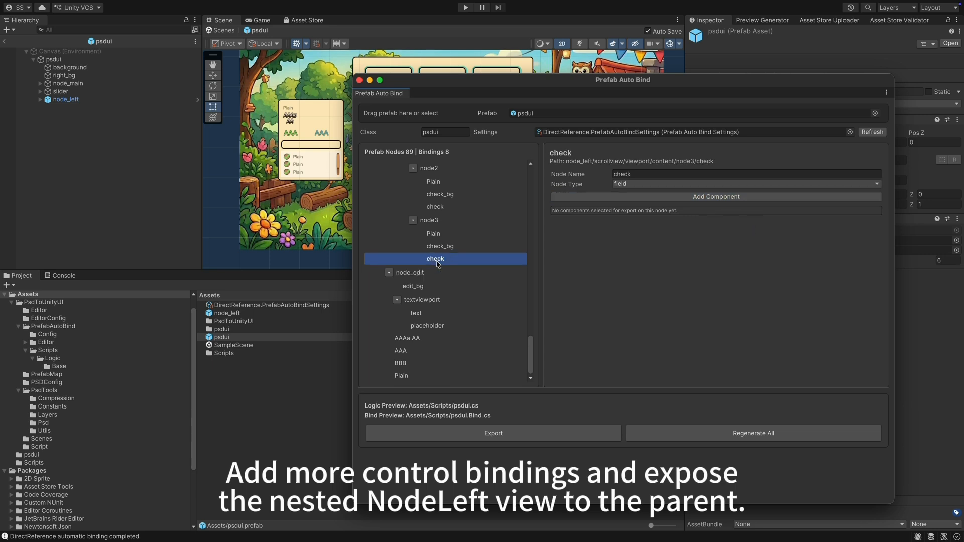
- Bind the NodeLeft component of the nested node_left node in psdui
scroll(420, 279, up, 10)
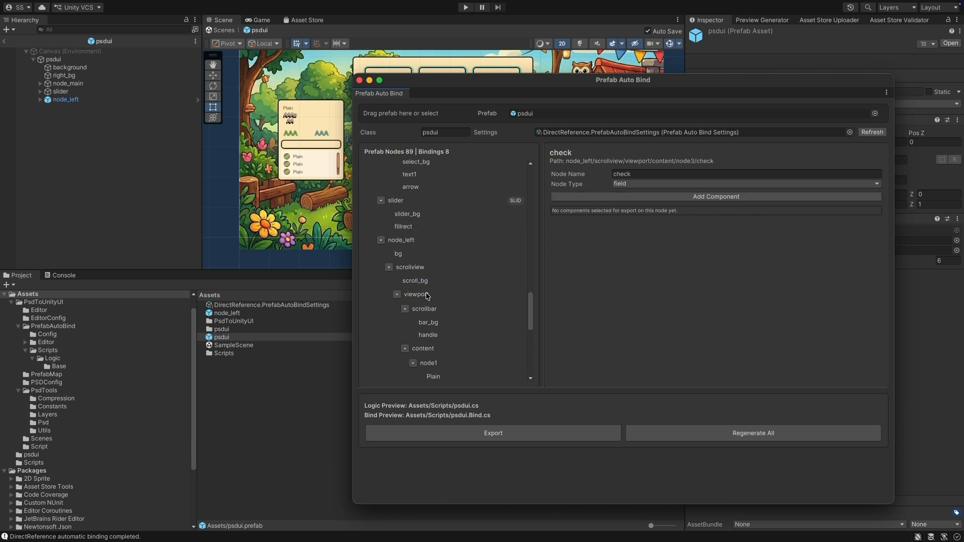
click(407, 243)
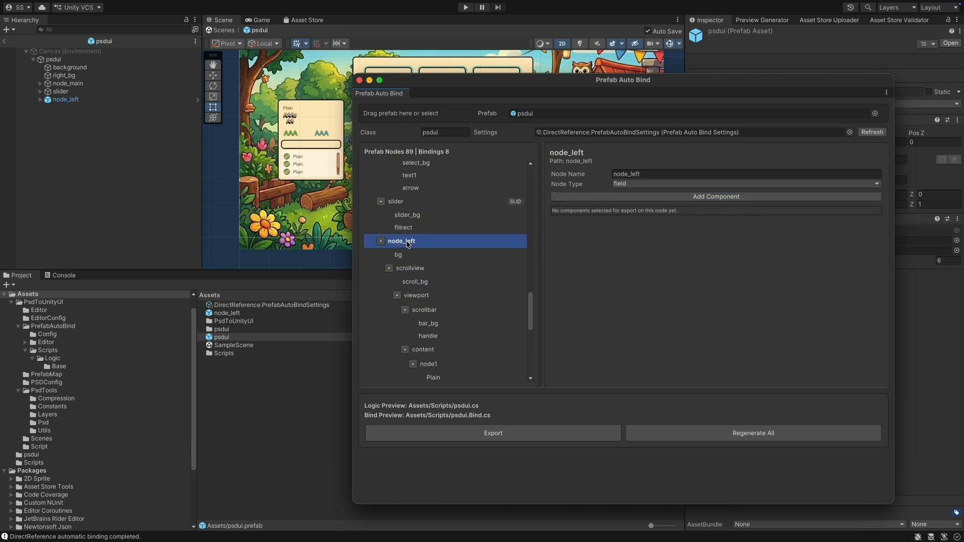
click(696, 197)
click(702, 225)
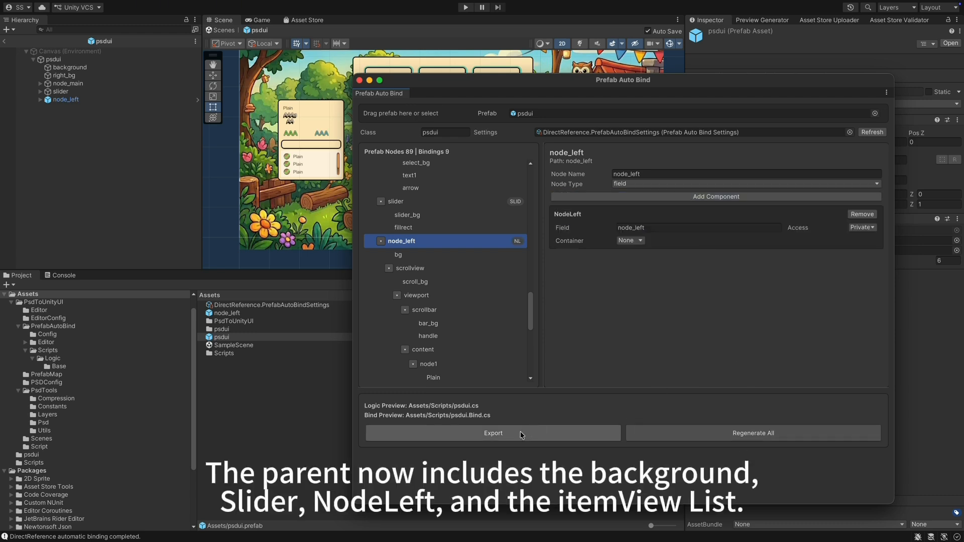
- Export the psdui binding scripts and close the Prefab Auto Bind window
click(574, 433)
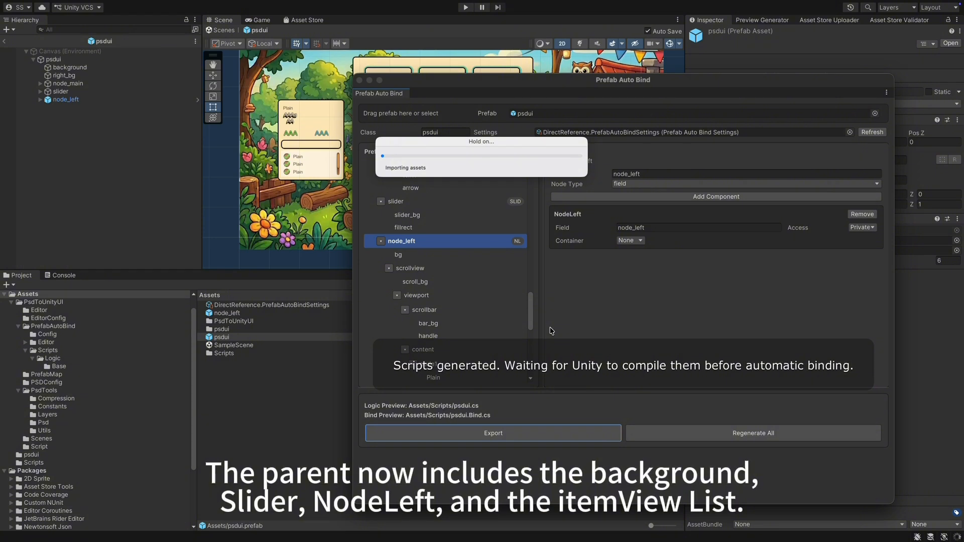
key(Return)
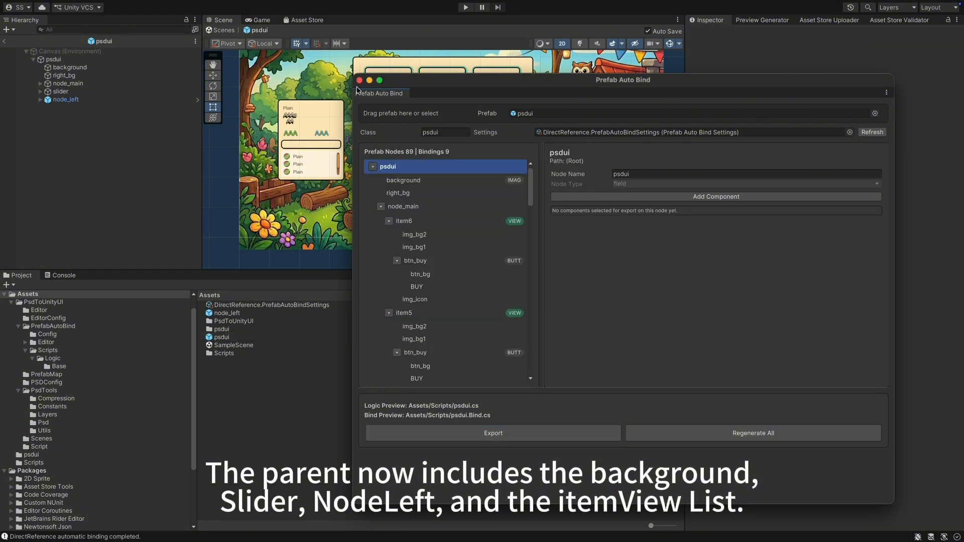
click(359, 81)
- Examine the psdui prefab's bound references and the generated psdui and psdui.Bind scripts, including the NodeLeft field
click(222, 338)
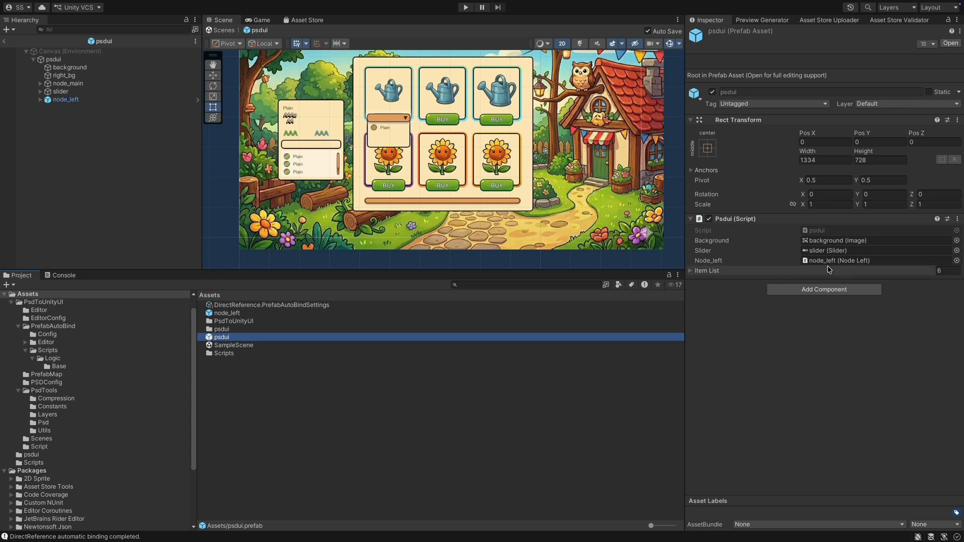
click(231, 329)
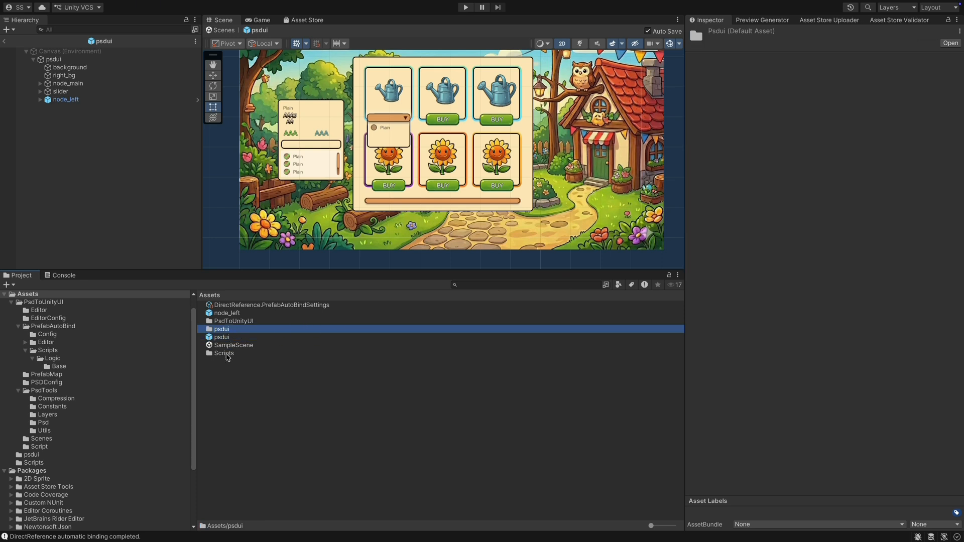
double_click(224, 353)
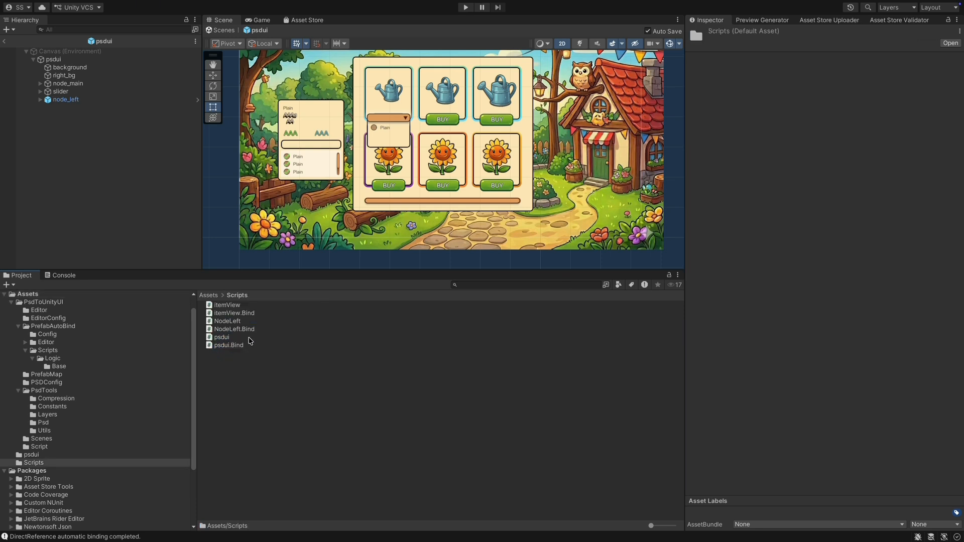
click(223, 338)
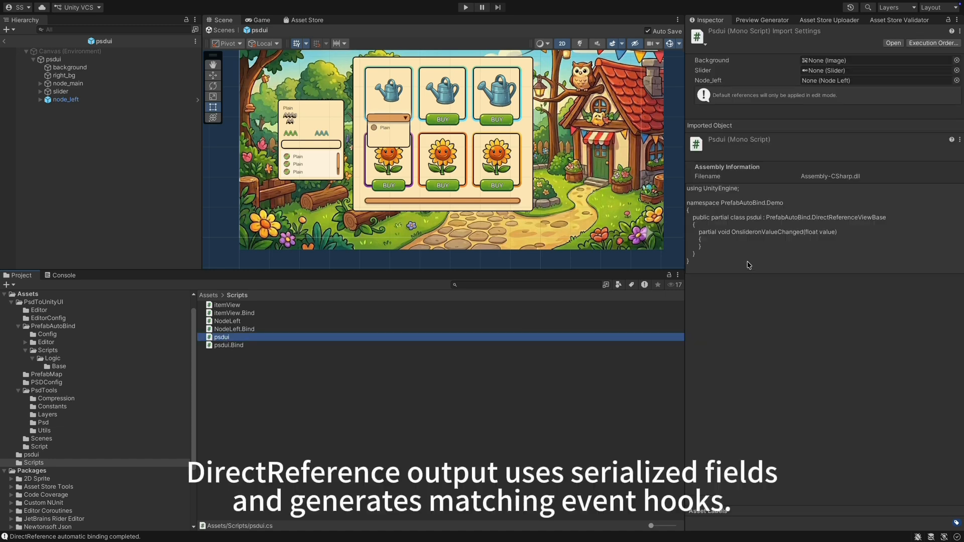
click(267, 346)
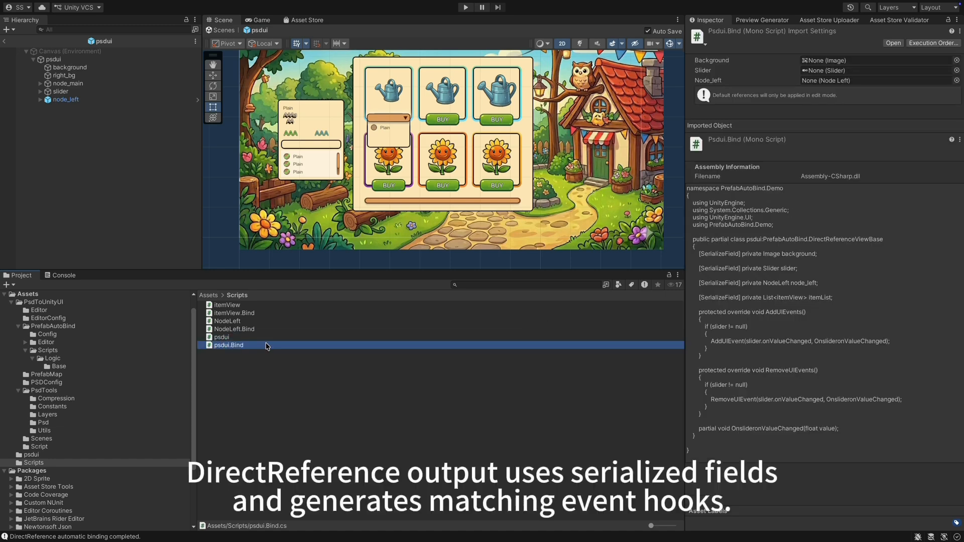
double_click(781, 284)
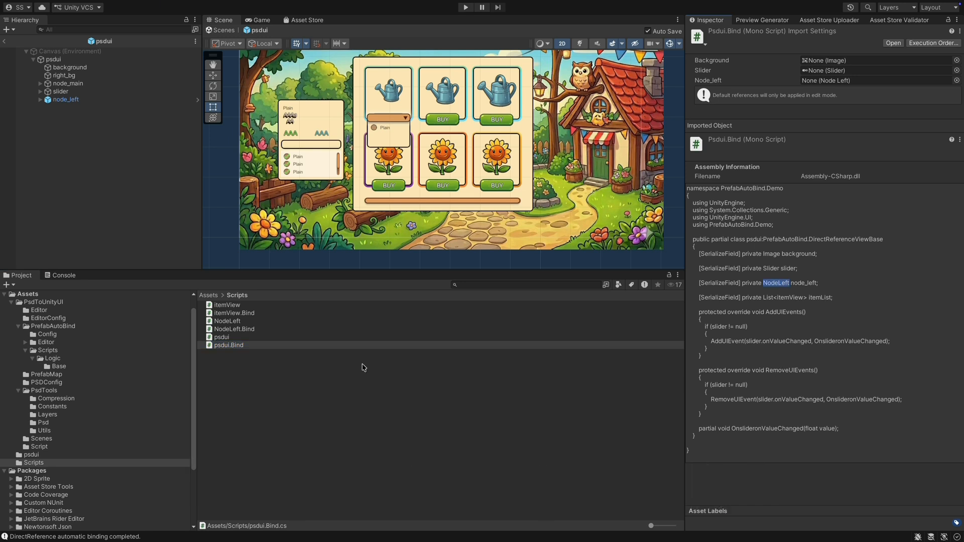
- Create a BindByFind settings asset in the Assets folder, keeping its default name BindByFind.PrefabAutoBindSettings
click(209, 295)
right_click(253, 400)
mouse_move(311, 513)
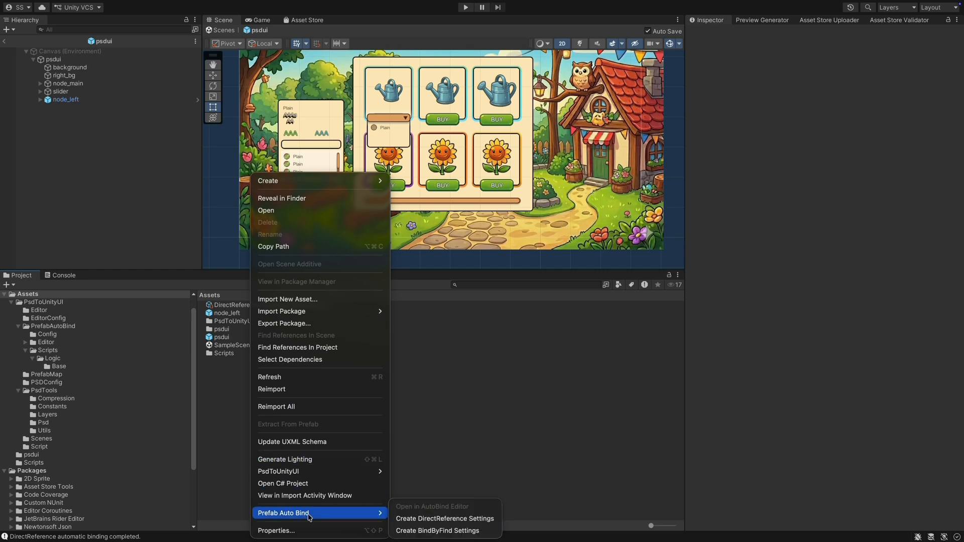
click(442, 530)
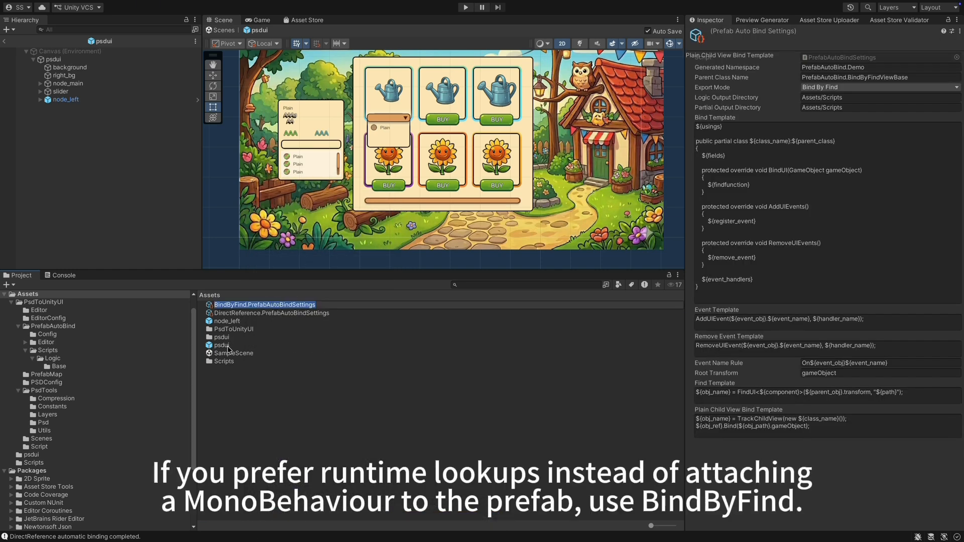
key(Return)
- Reopen the psdui prefab in the AutoBind editor to change its binding strategy
click(228, 345)
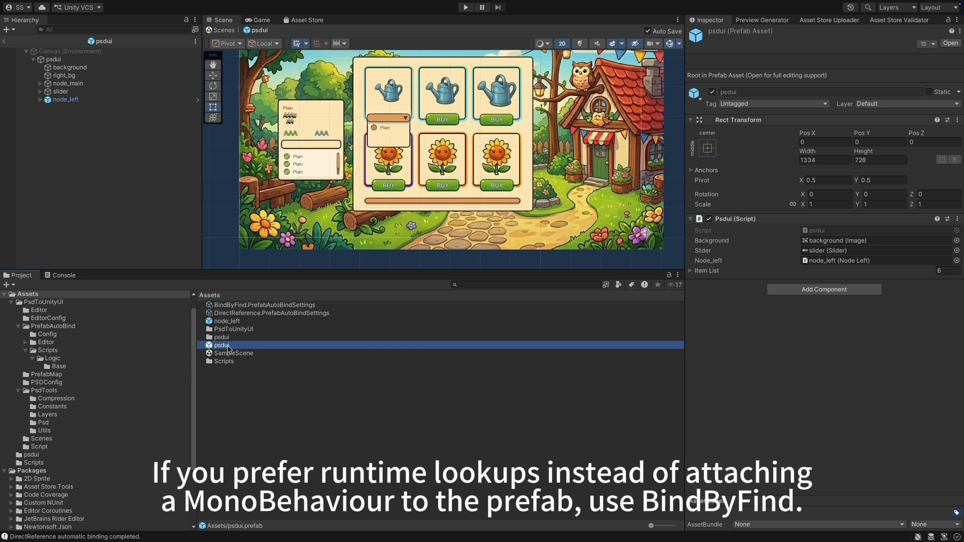
right_click(228, 346)
mouse_move(284, 475)
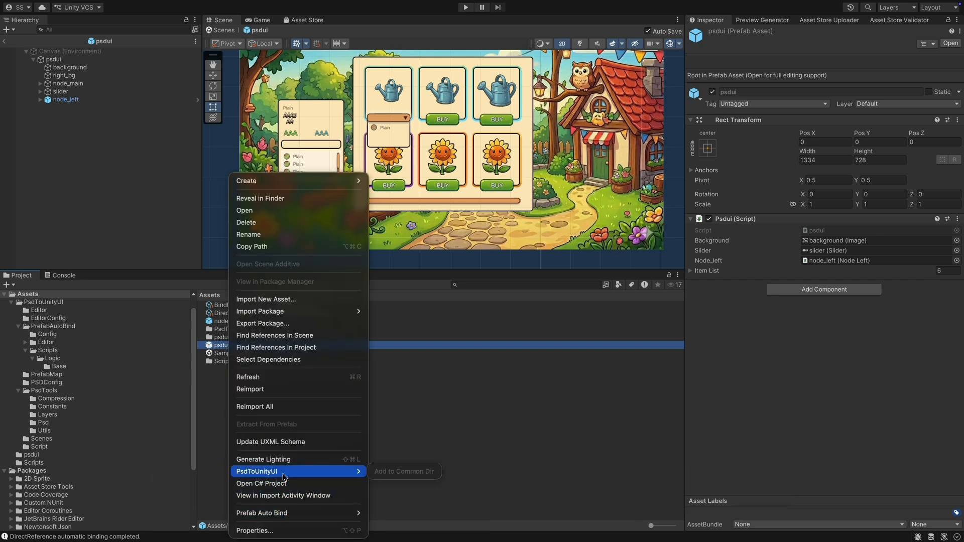
mouse_move(304, 514)
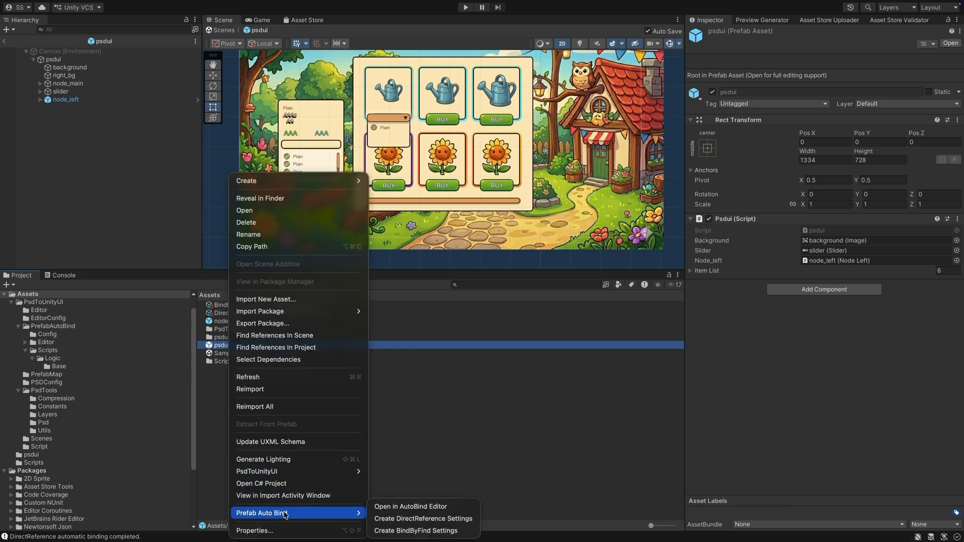
click(412, 508)
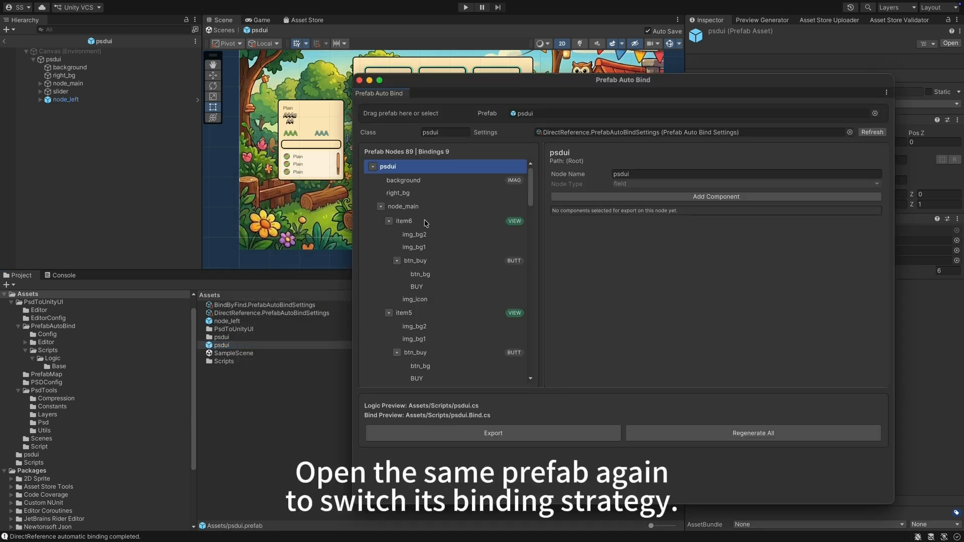
click(426, 221)
scroll(461, 230, down, 1)
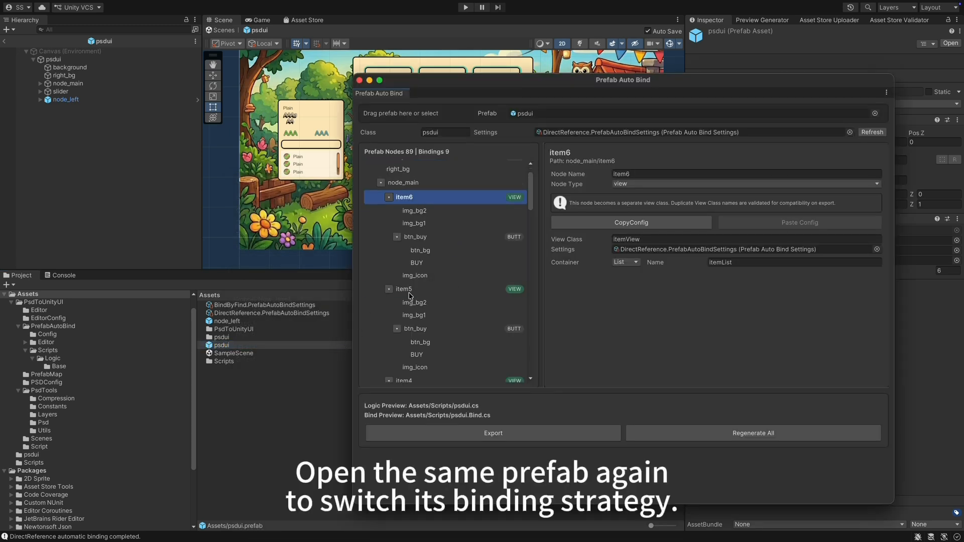
super+click(409, 294)
scroll(445, 311, down, 3)
super+click(407, 326)
scroll(451, 266, up, 3)
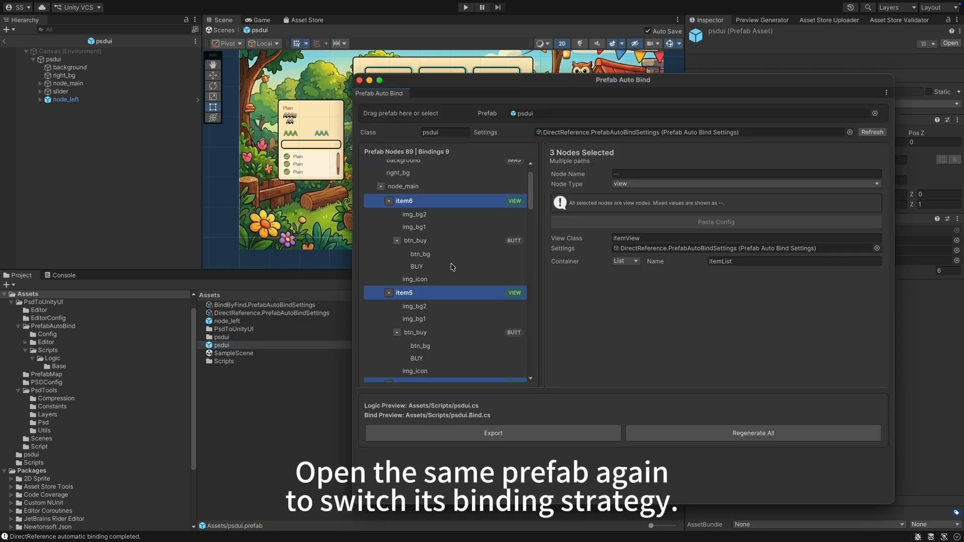
scroll(451, 267, up, 1)
- Assign BindByFind.PrefabAutoBindSettings as the root settings of the psdui prefab
click(411, 166)
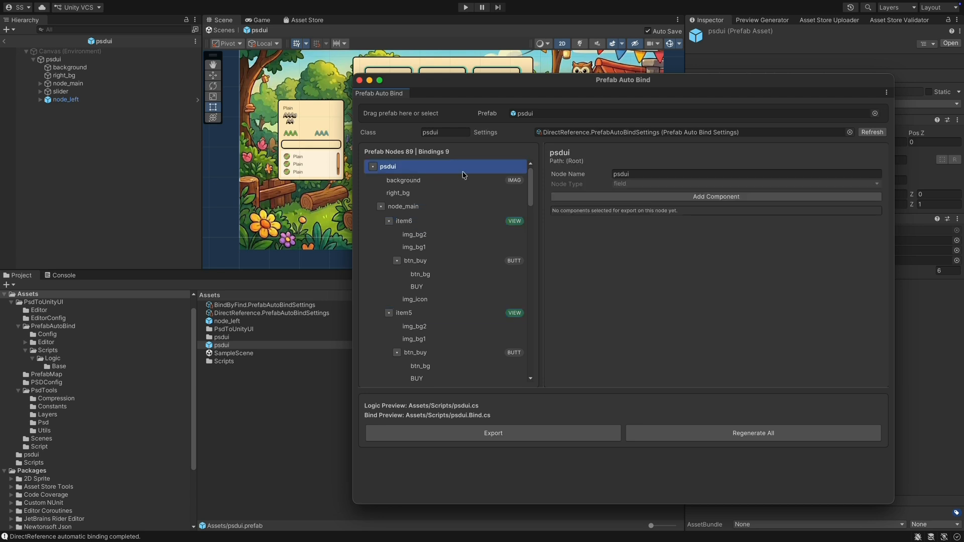
click(850, 133)
click(920, 187)
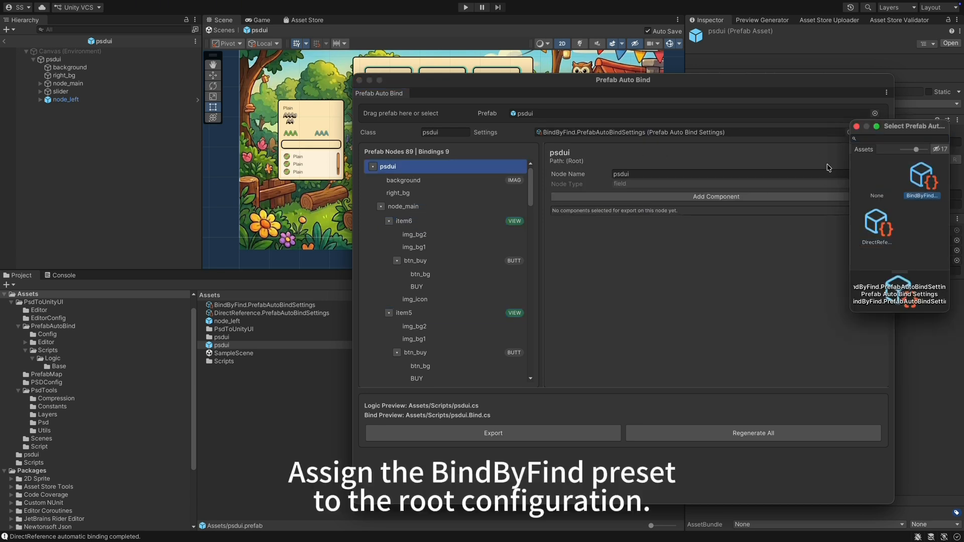
click(856, 127)
- Assign BindByFind.PrefabAutoBindSettings to all six itemView nodes, item1 through item6, under node_main together
click(426, 220)
scroll(451, 258, down, 1)
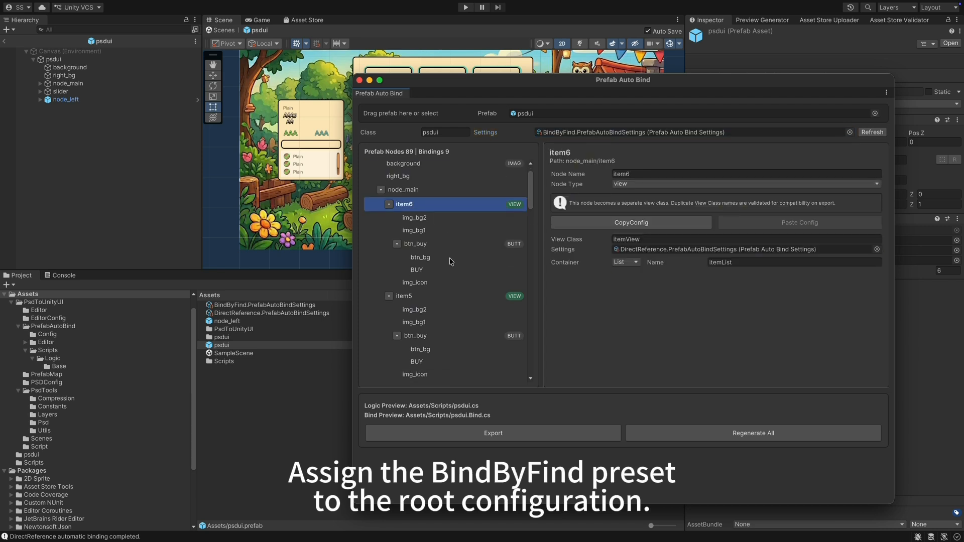
ctrl+click(427, 296)
scroll(436, 299, down, 4)
ctrl+click(432, 307)
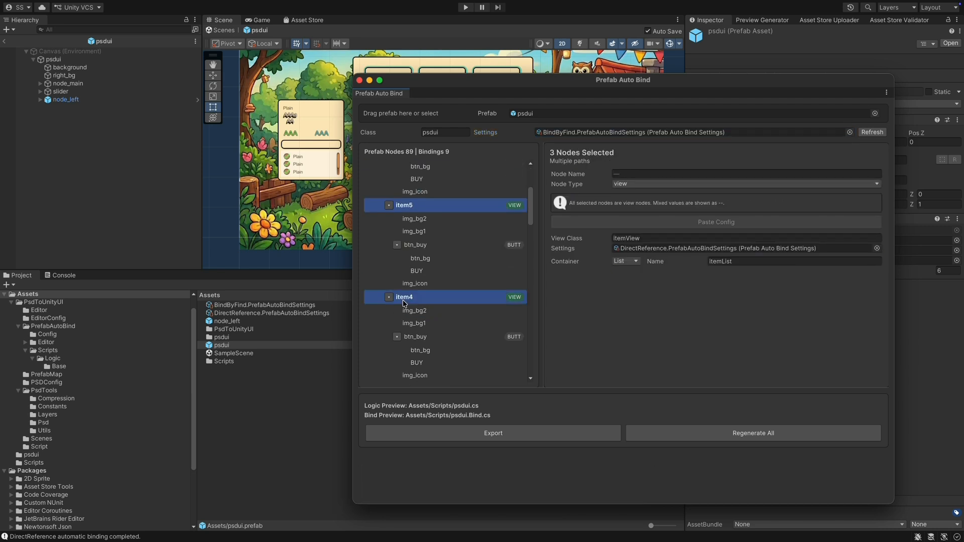
scroll(439, 313, down, 4)
ctrl+click(410, 331)
scroll(455, 308, down, 4)
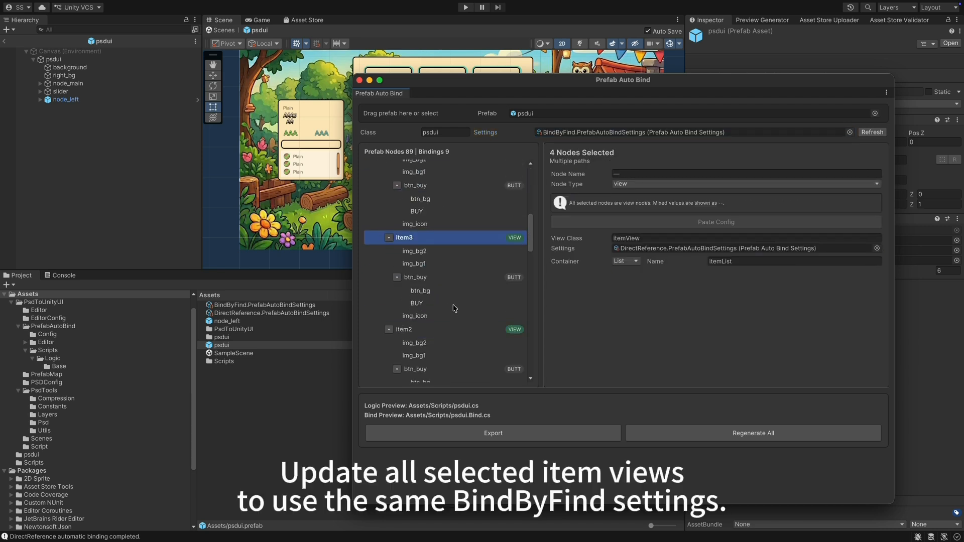
ctrl+click(411, 332)
scroll(445, 312, down, 3)
ctrl+click(408, 367)
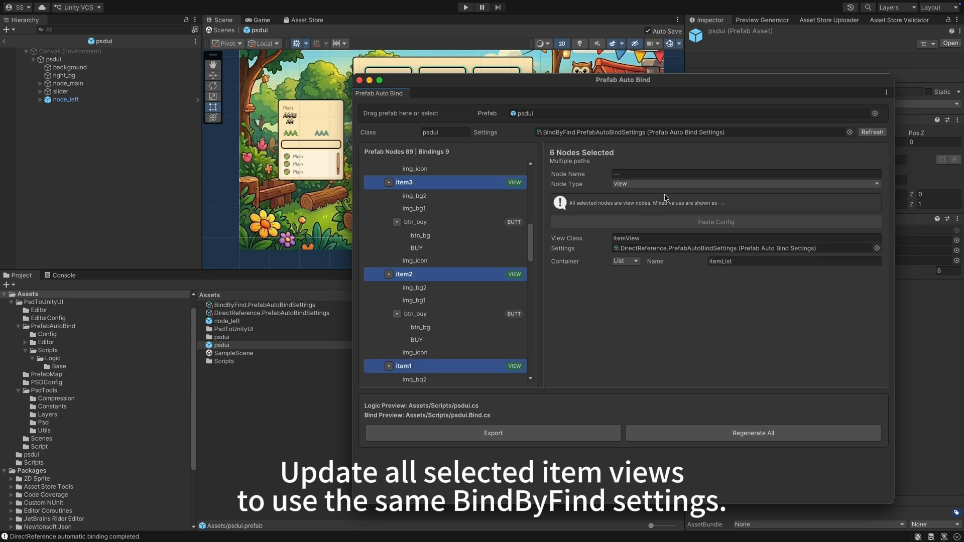
click(877, 249)
click(932, 299)
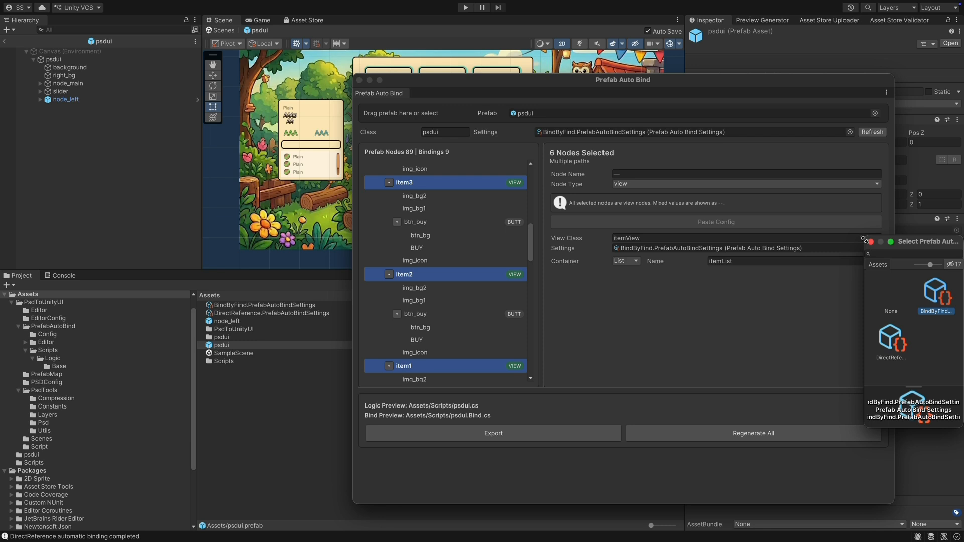
click(872, 243)
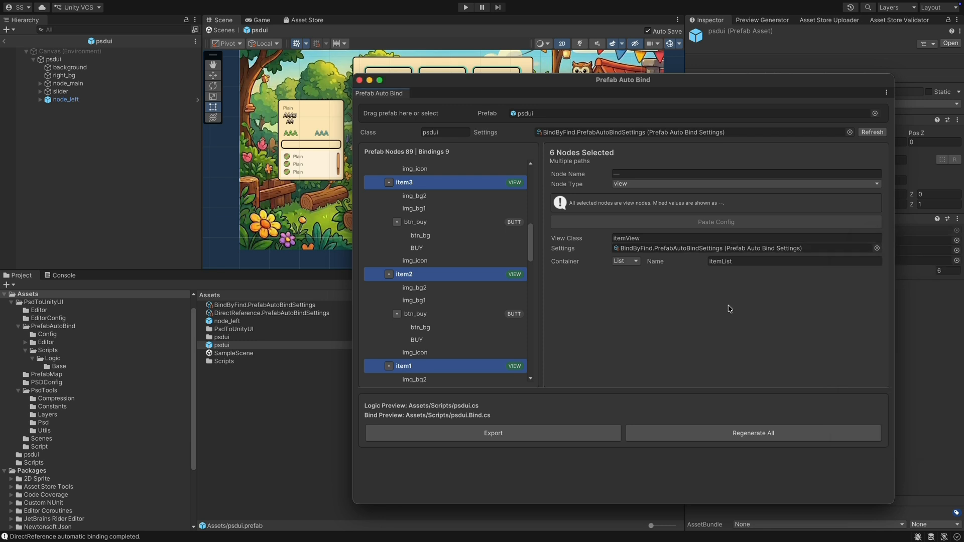
- Regenerate all logic and .Bind scripts for psdui, overwriting the existing files
click(732, 434)
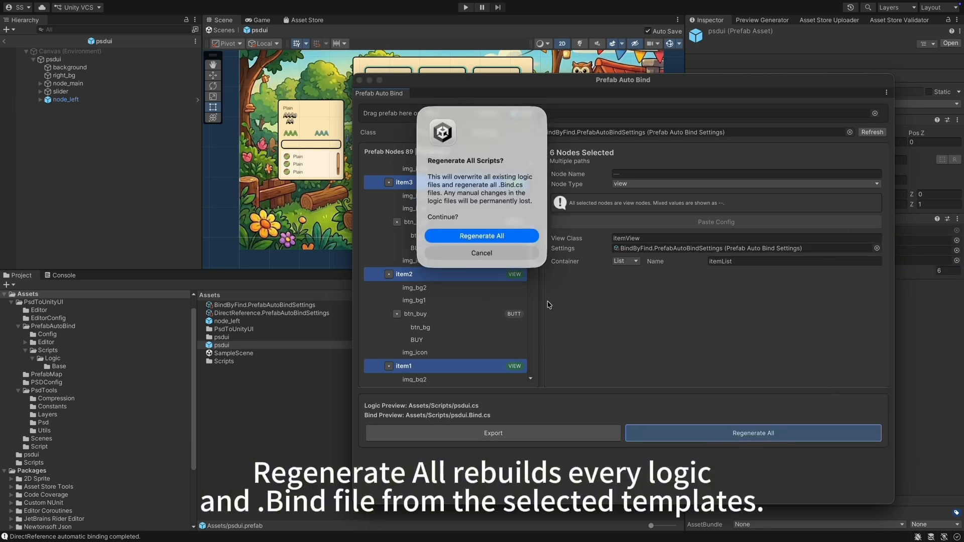
click(485, 237)
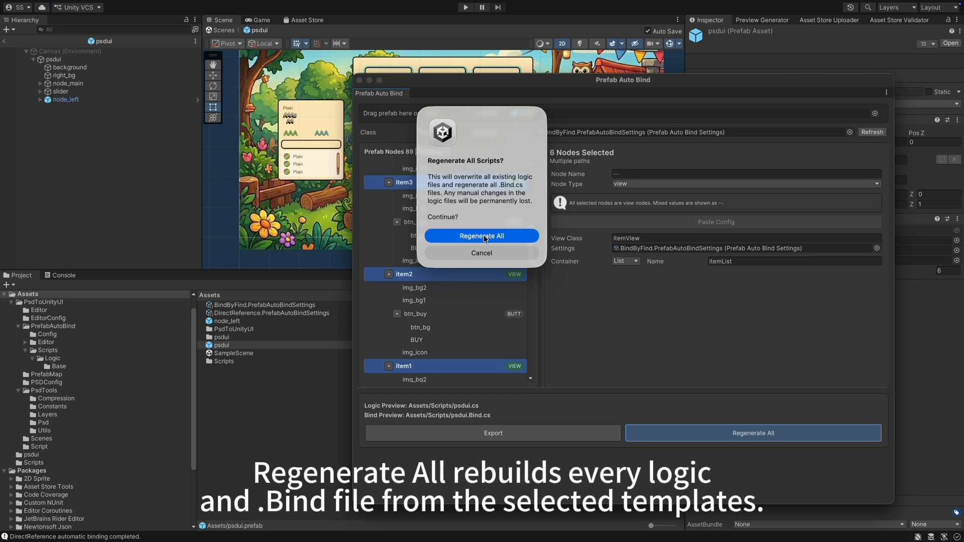
- Confirm overwriting the existing logic and .Bind files and close the Prefab Auto Bind window
click(481, 278)
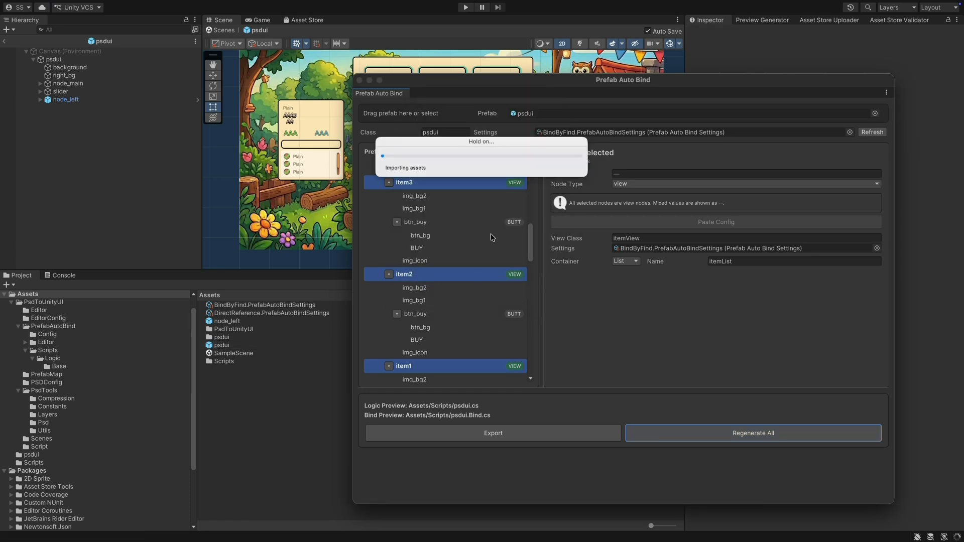
click(360, 80)
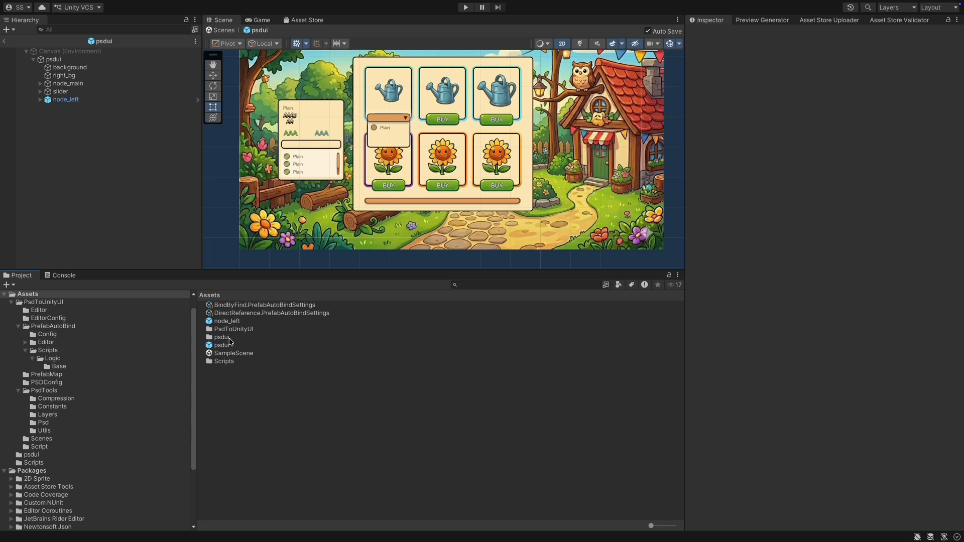
- Open the Scripts folder and examine how the regenerated itemView and itemView.Bind scripts bind the button
click(223, 337)
double_click(232, 362)
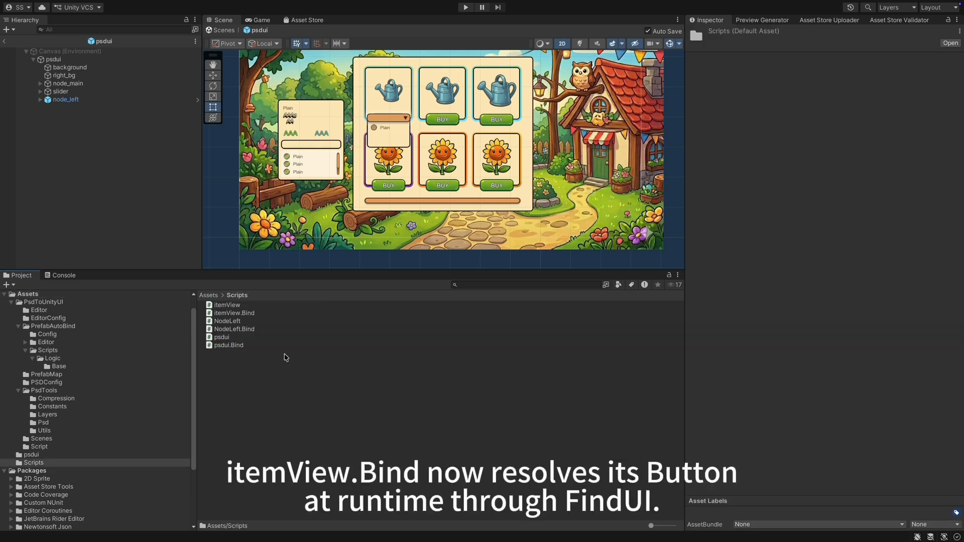
click(235, 305)
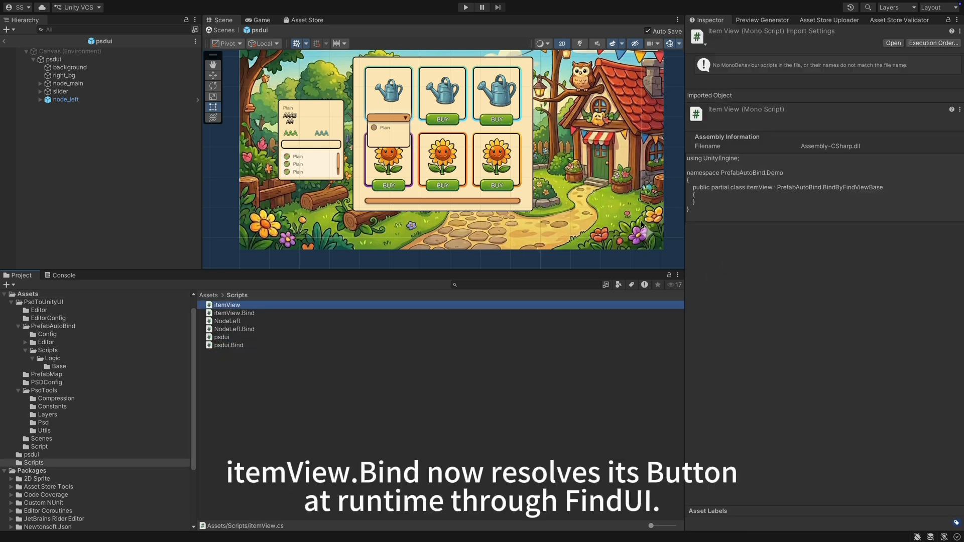
click(249, 314)
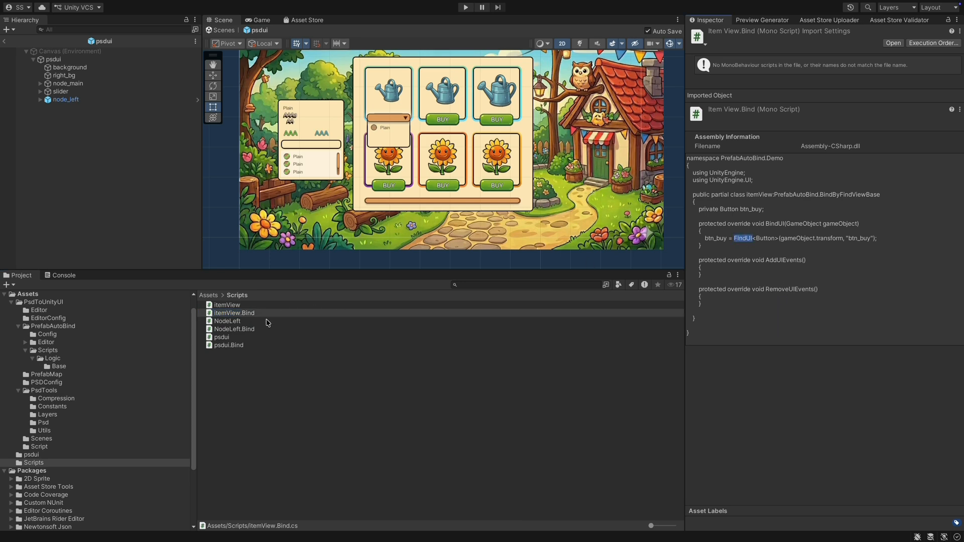
- Review the regenerated NodeLeft.Bind, psdui and psdui.Bind scripts, focusing on the BindUI body and event registration in psdui.Bind
click(244, 330)
click(234, 338)
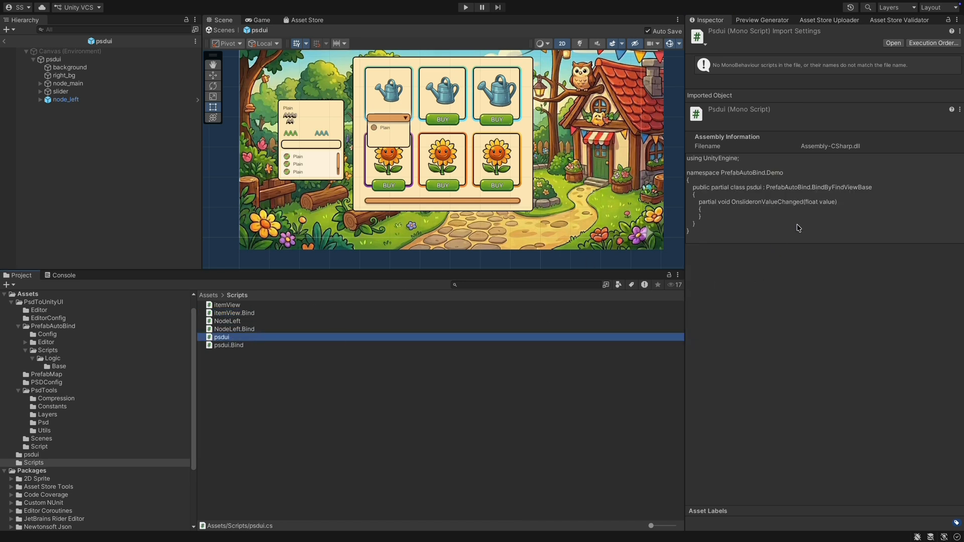
click(244, 346)
scroll(718, 234, down, 3)
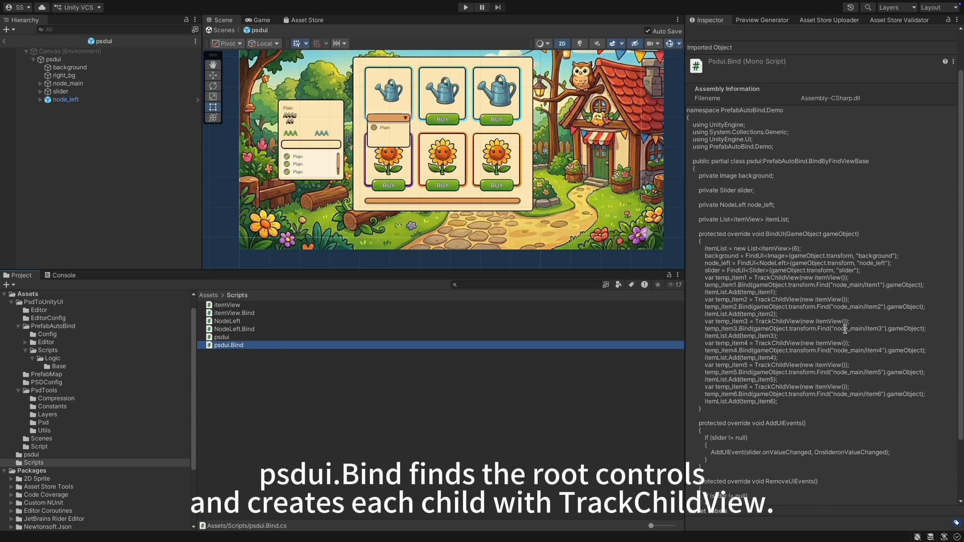
drag(706, 226, 786, 381)
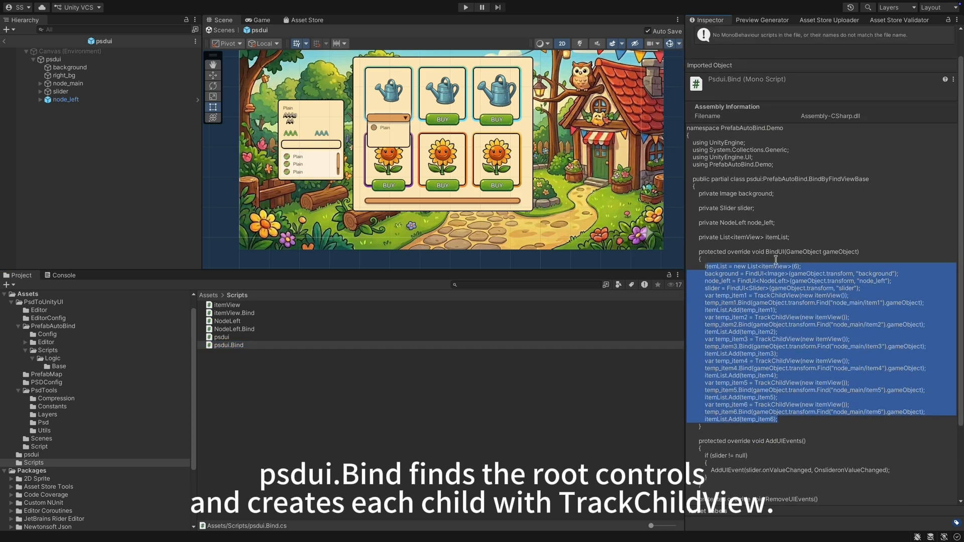
double_click(774, 251)
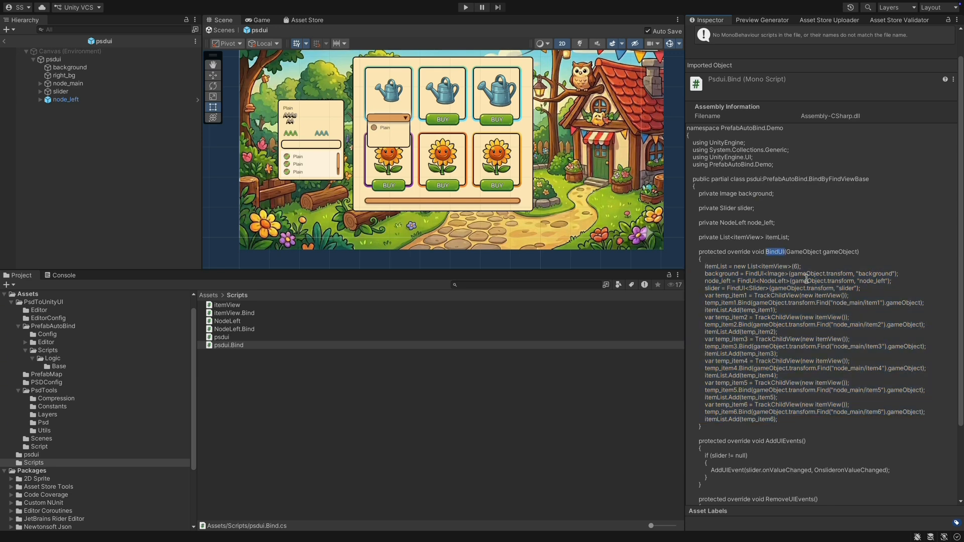
scroll(783, 301, down, 3)
scroll(785, 307, down, 3)
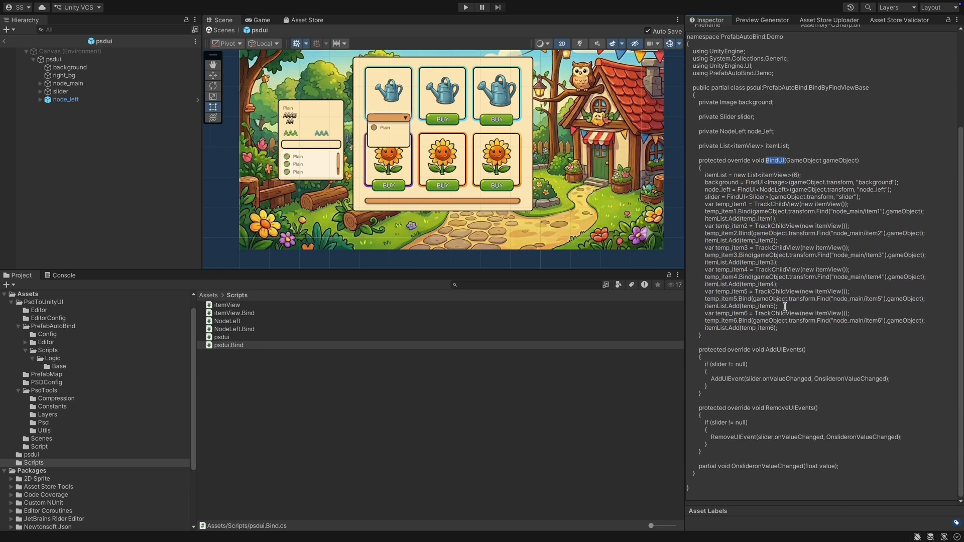
- Compare the DirectReference and BindByFind settings assets in Assets, examining BindByFind's Bind Template, Find Template and Plain Child View Bind Template
click(212, 296)
click(255, 314)
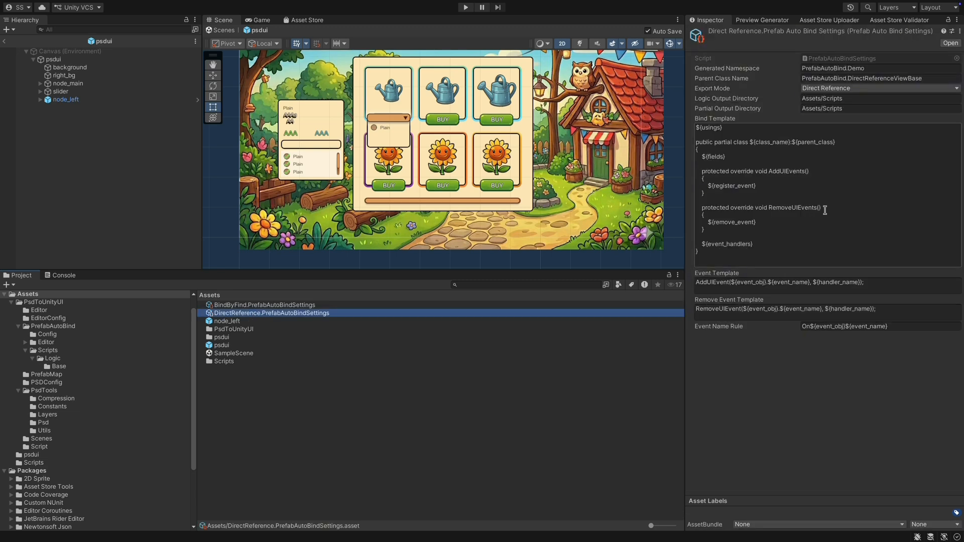
click(295, 306)
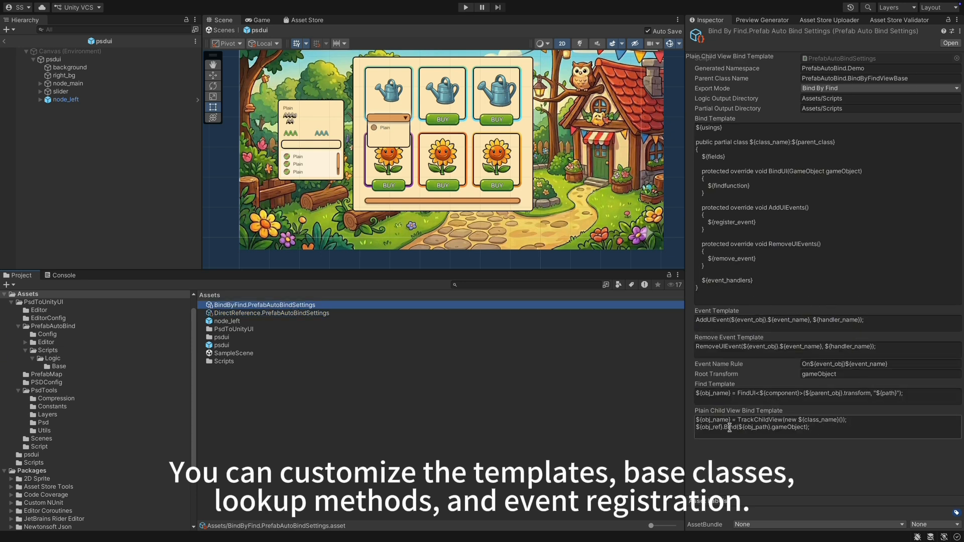
click(757, 419)
double_click(747, 393)
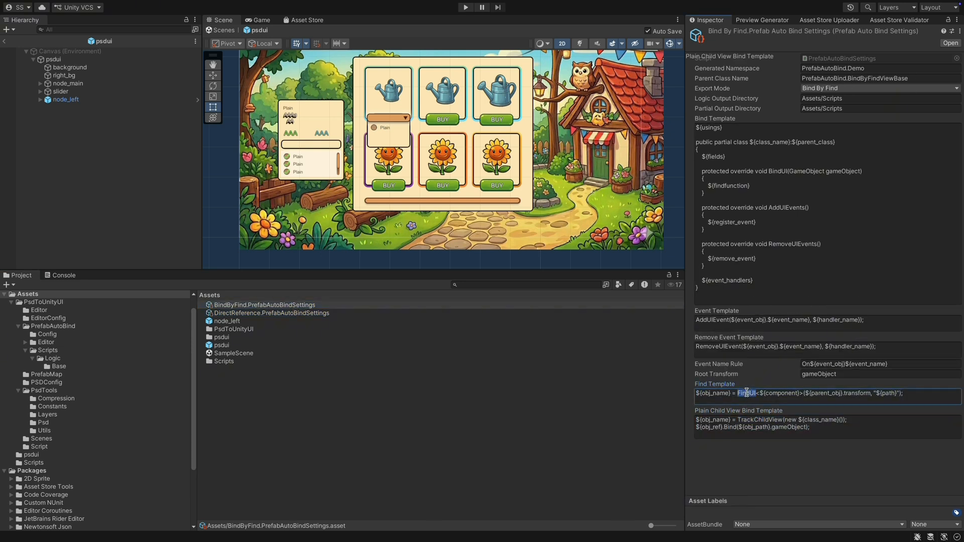
double_click(779, 171)
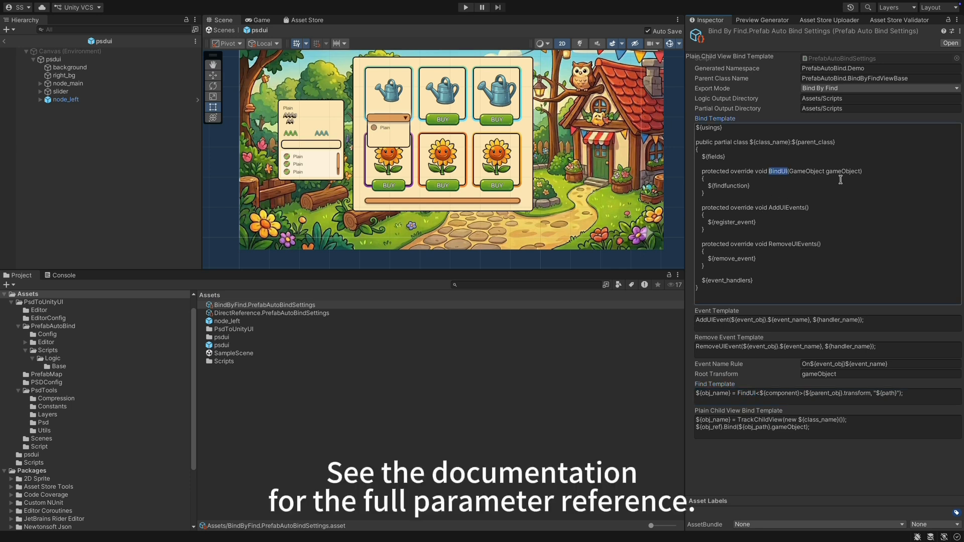
double_click(779, 143)
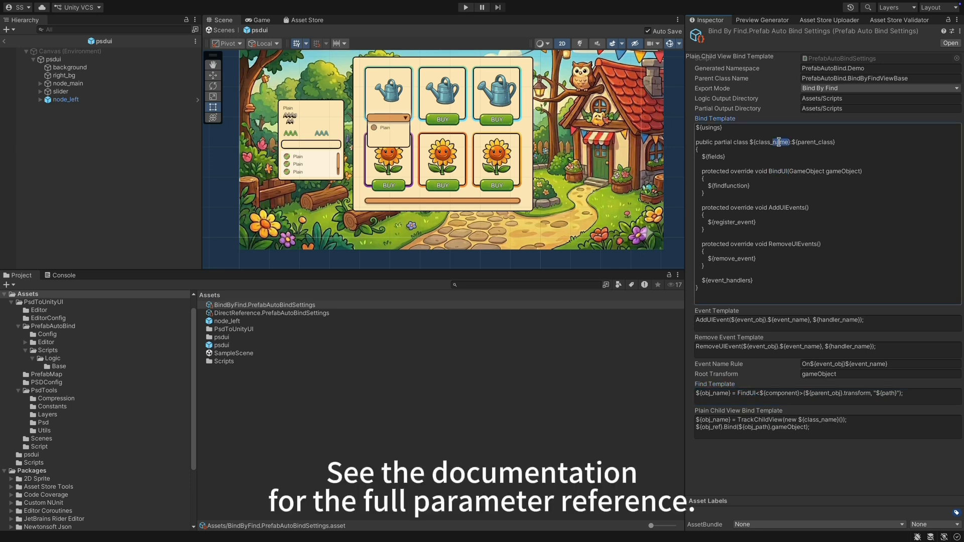
double_click(826, 142)
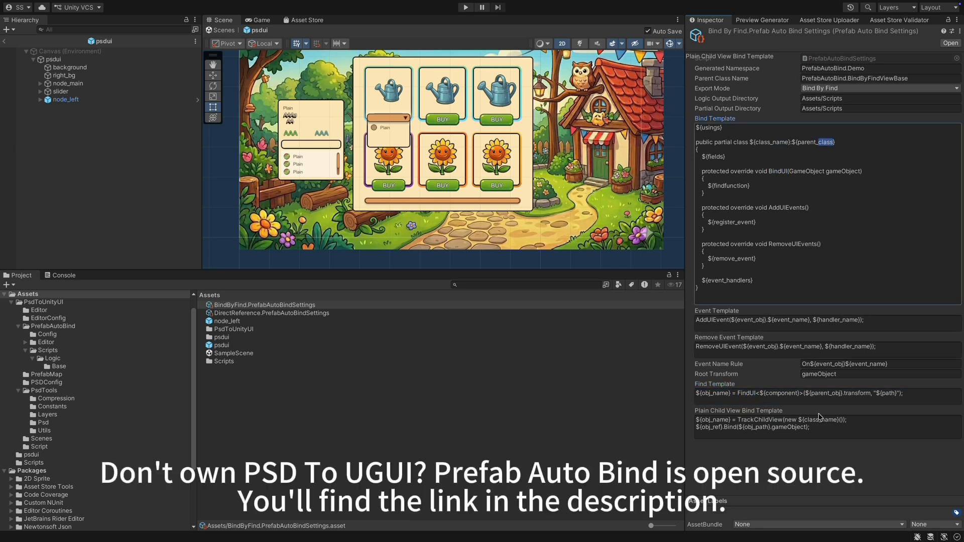